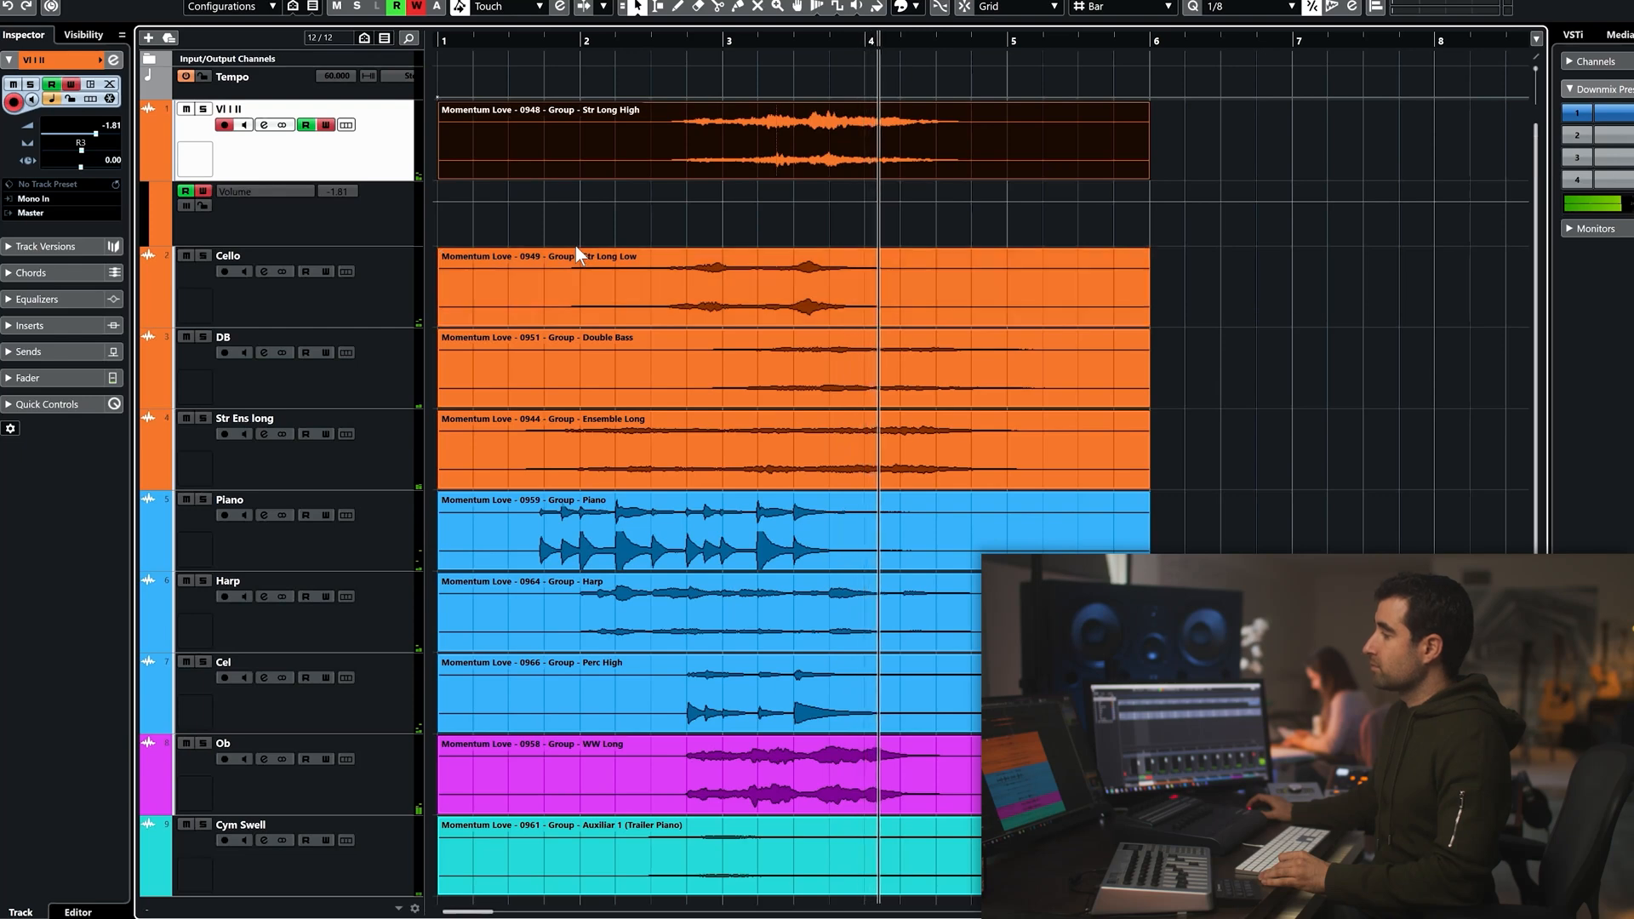
Select the channels from Vl I II through Cym Swell and lower their faders together, bringing DB to -7.03.
{"action": "left_click_drag", "start_coordinate": [646, 583], "coordinate": [649, 415]}
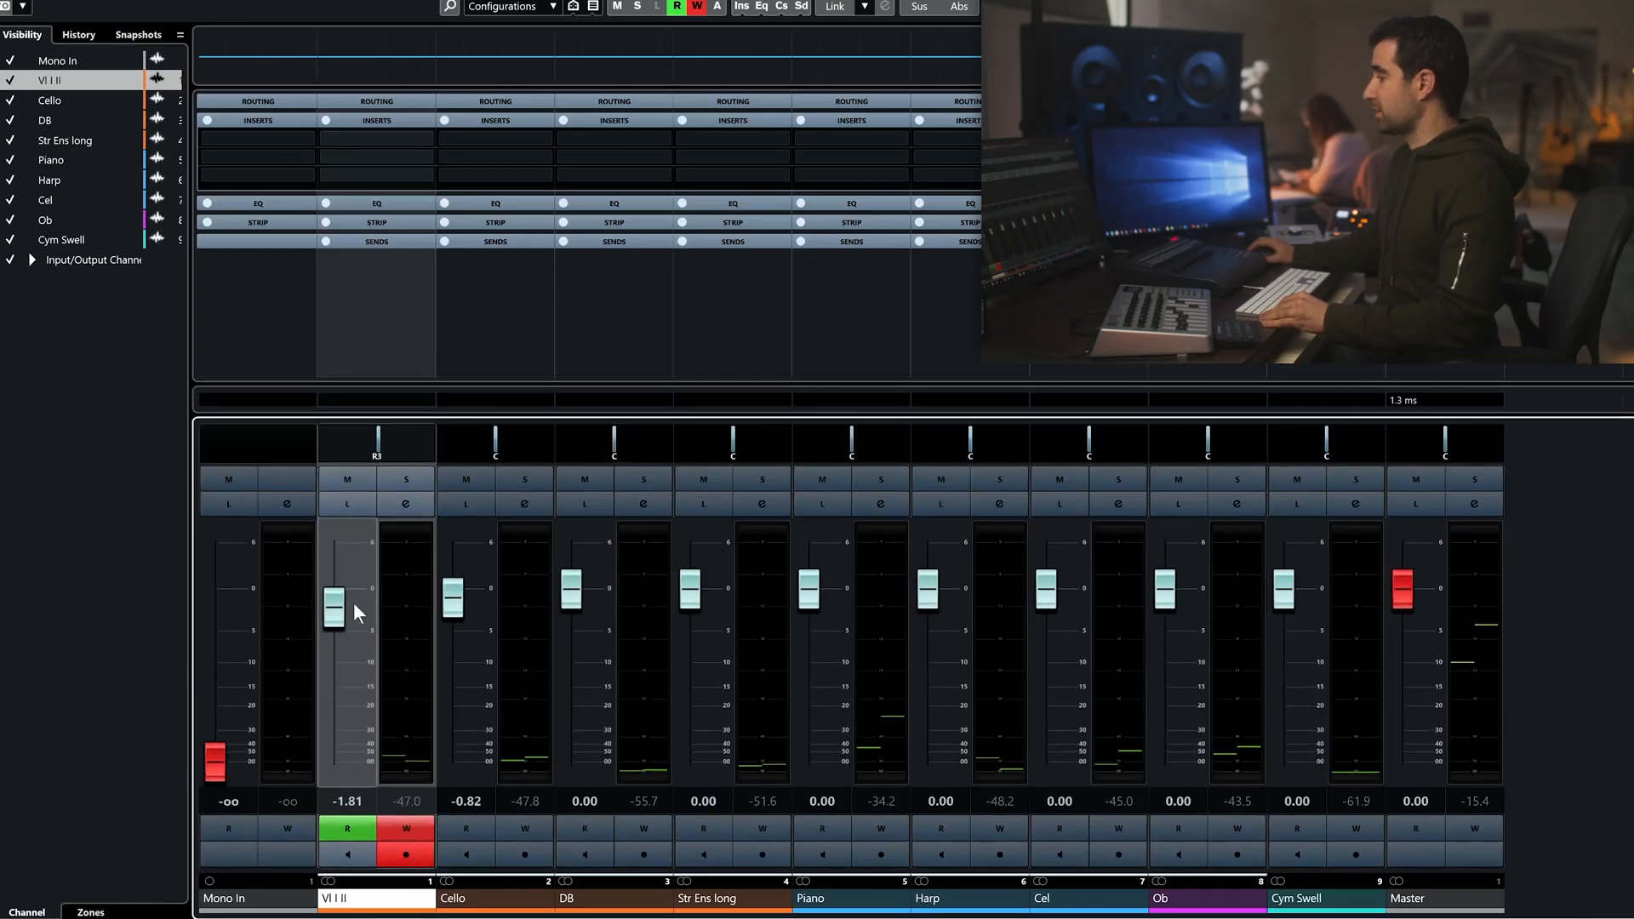
{"action": "left_click", "coordinate": [1347, 904], "text": "shift"}
{"action": "left_click_drag", "start_coordinate": [1289, 601], "coordinate": [1289, 661]}
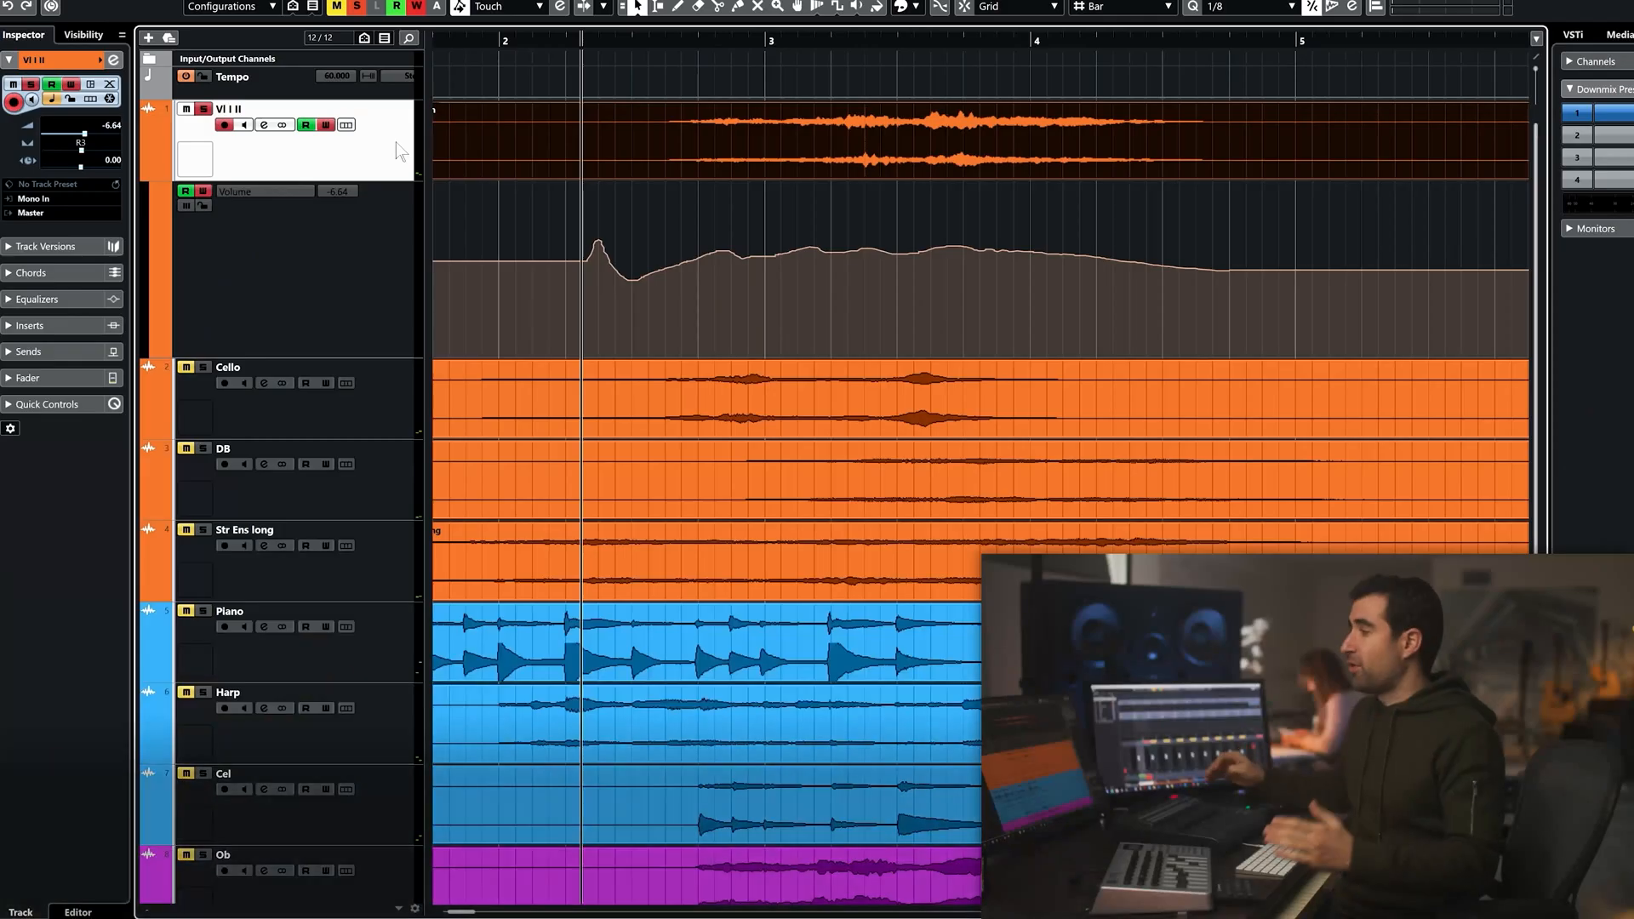
Undo the Vl I II volume automation and record a new curve during playback in its enlarged automation lane.
{"action": "left_click_drag", "start_coordinate": [376, 358], "coordinate": [371, 564]}
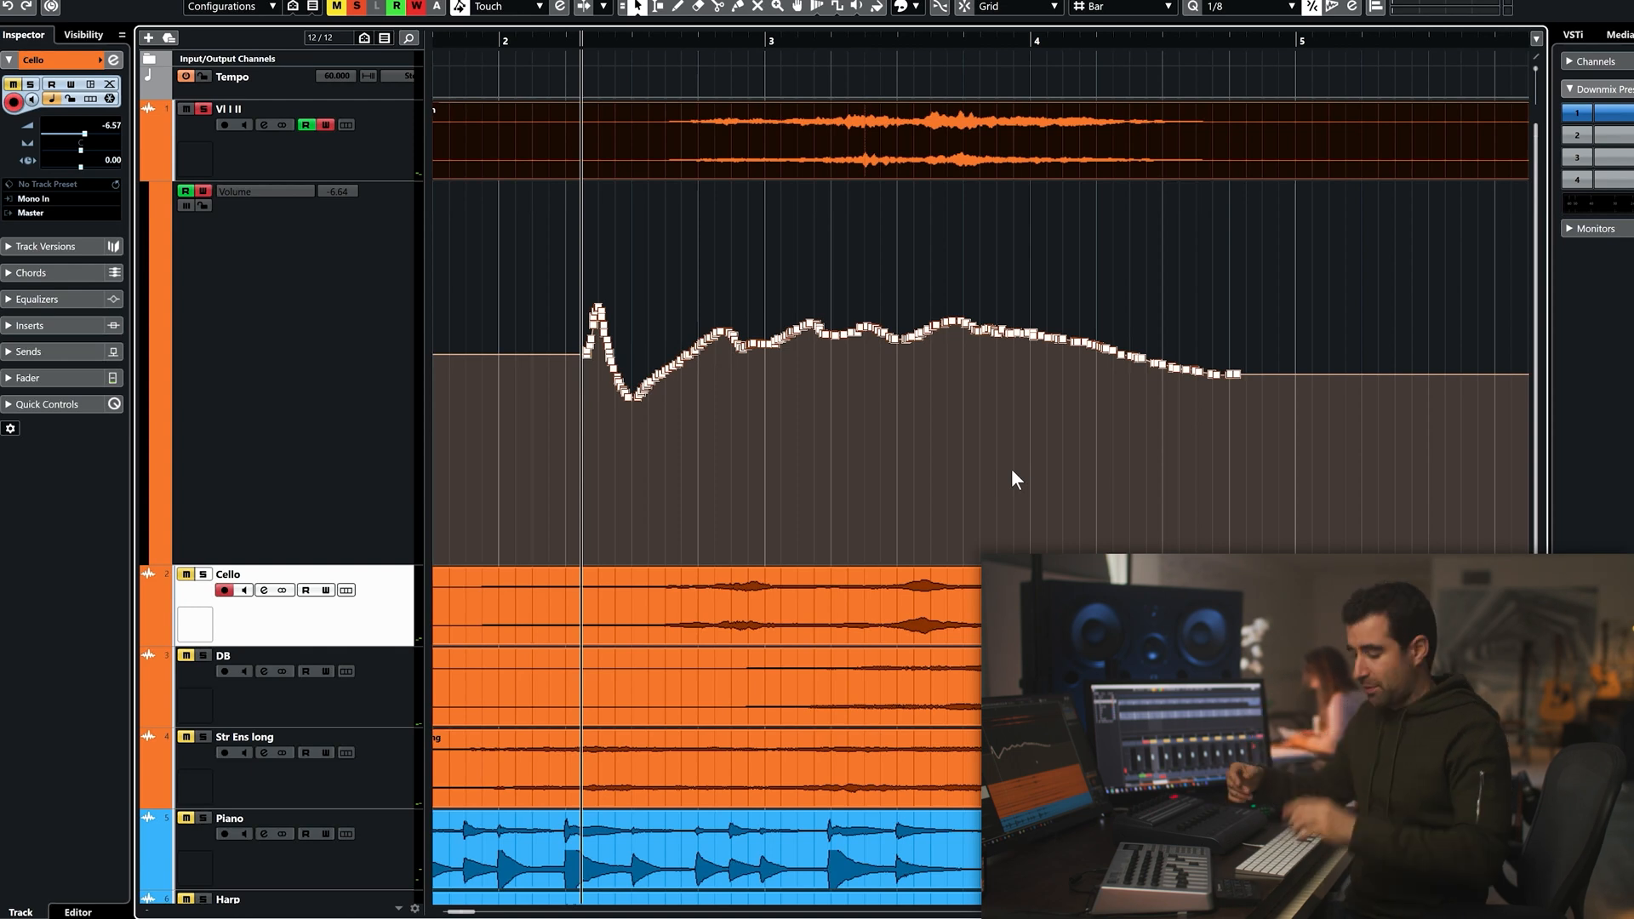
{"action": "key", "text": "ctrl+z"}
{"action": "key", "text": "space"}
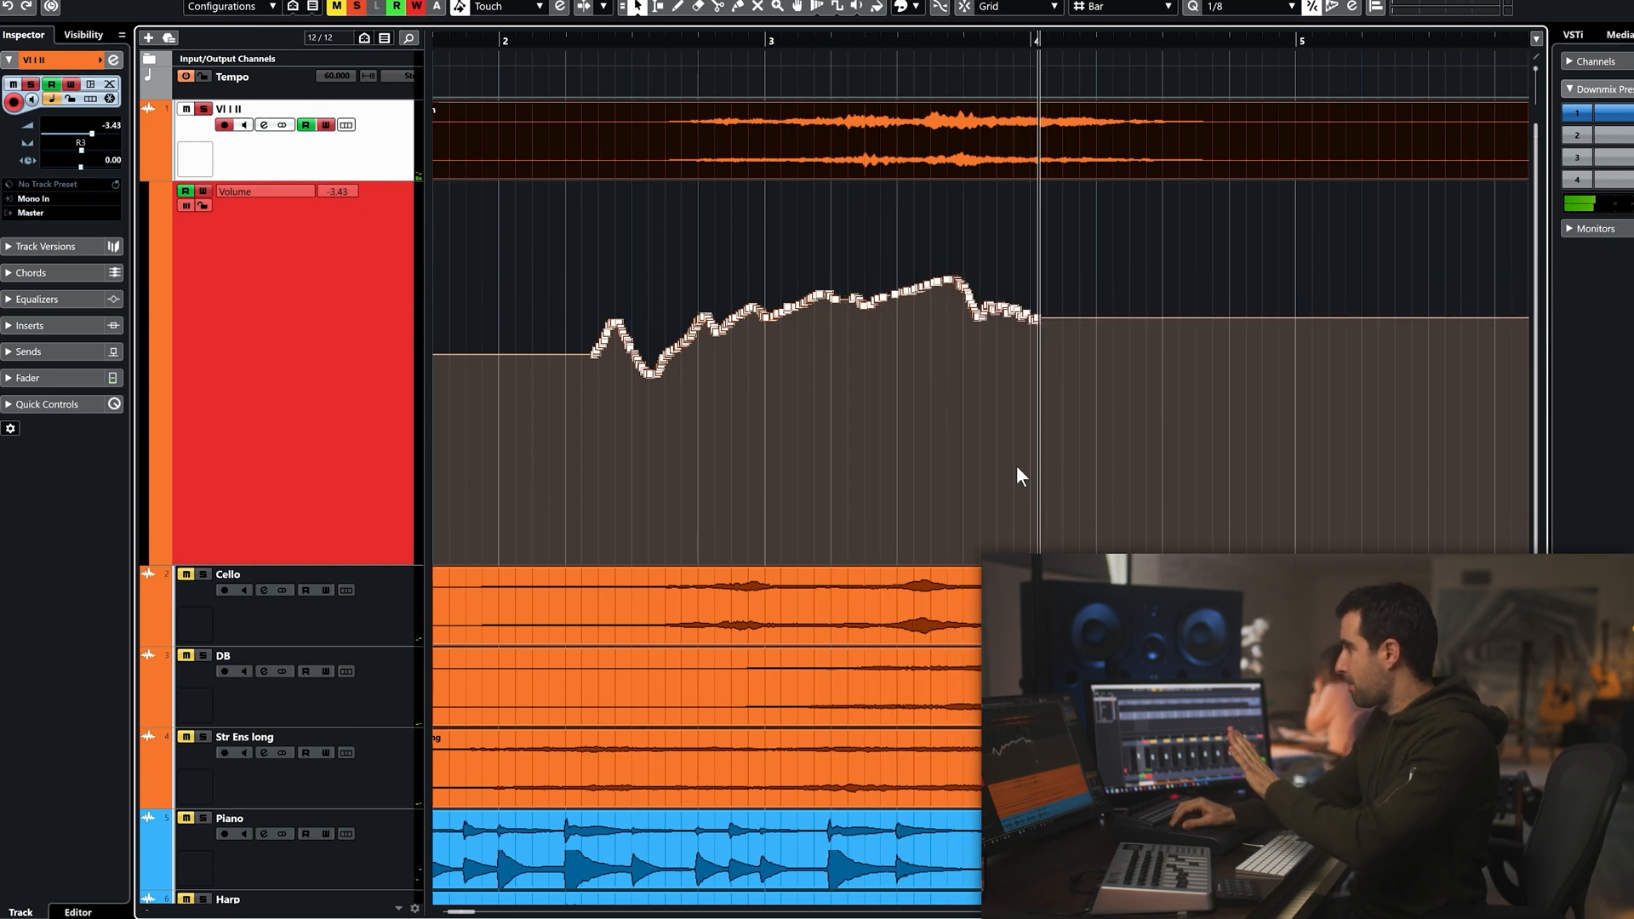
{"action": "key", "text": "space"}
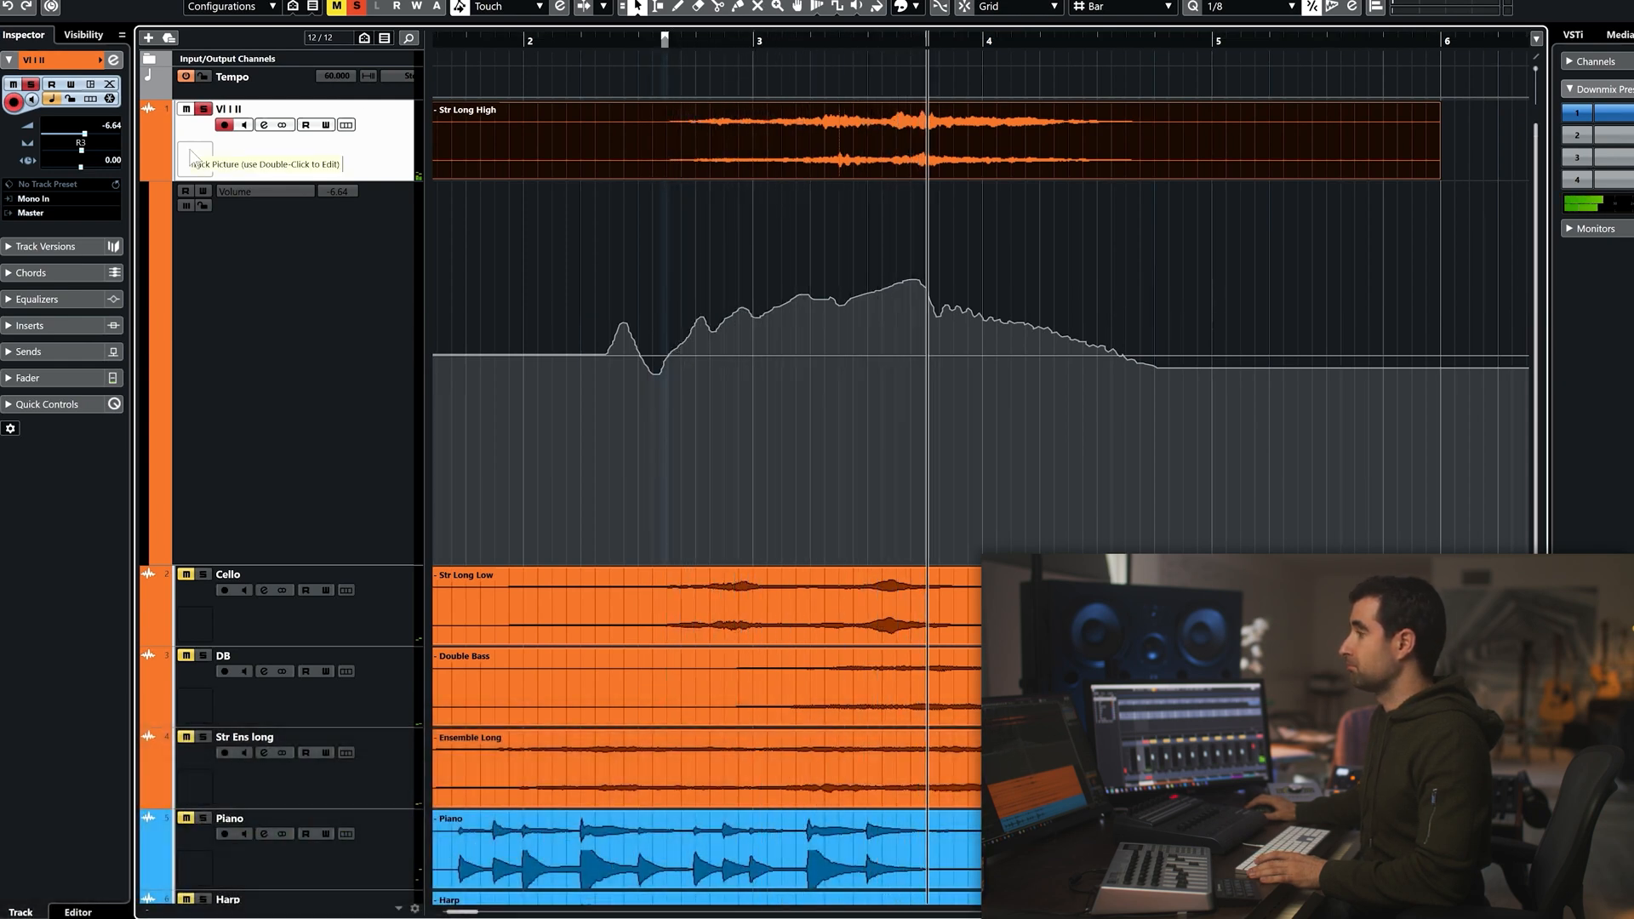
Stop playback and turn on automation reading for the Vl I II track.
{"action": "key", "text": "space"}
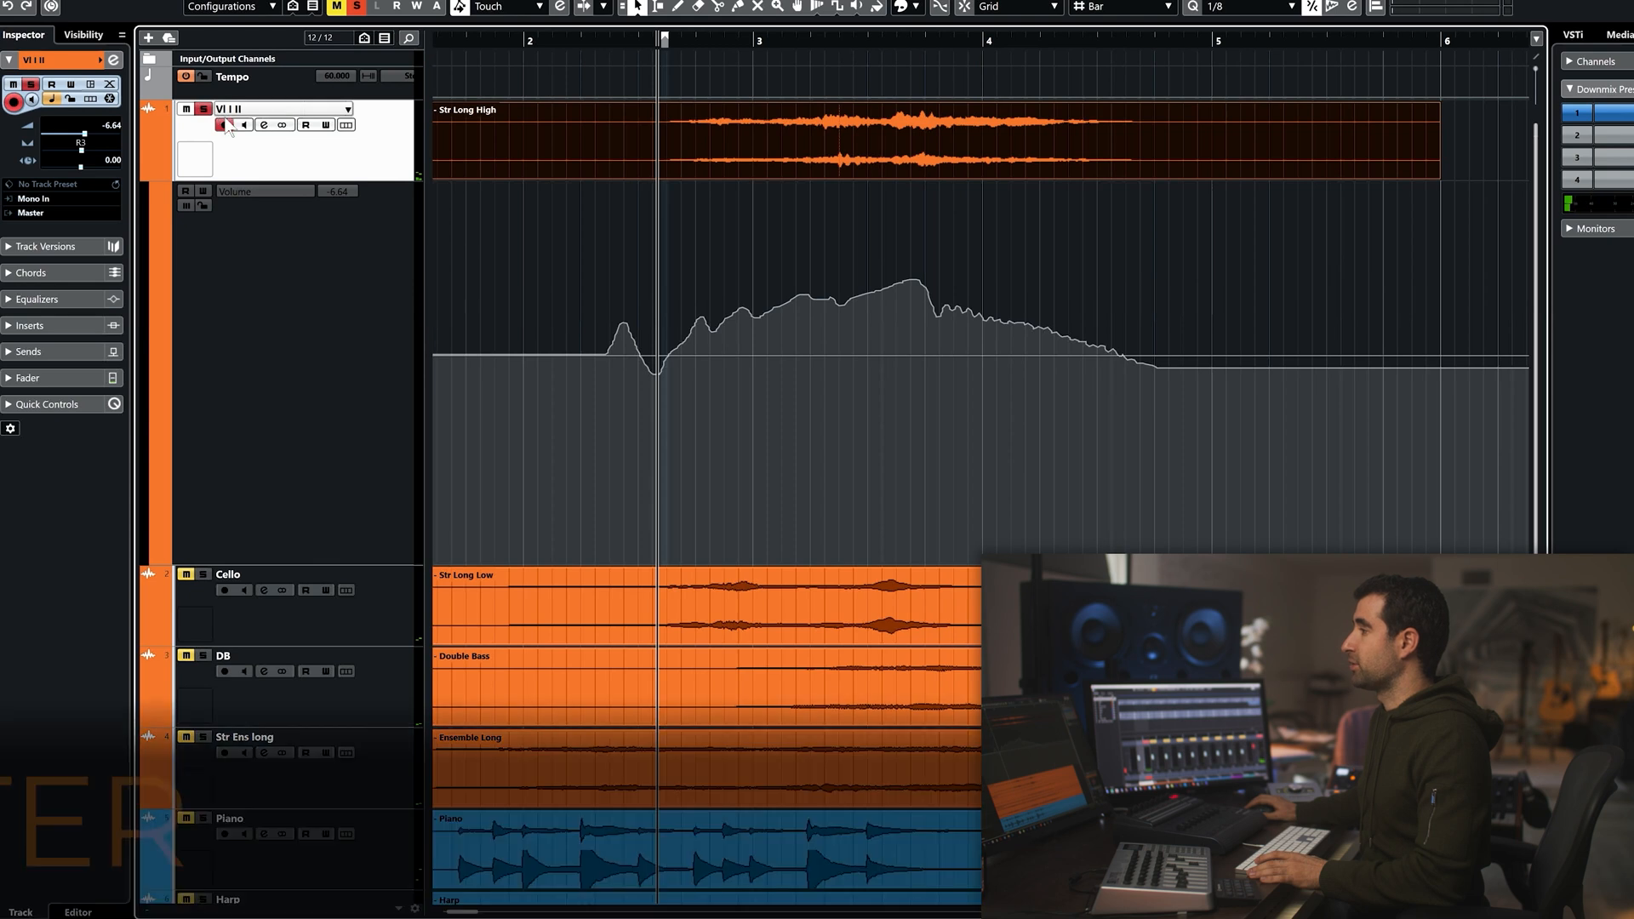
{"action": "left_click", "coordinate": [186, 190]}
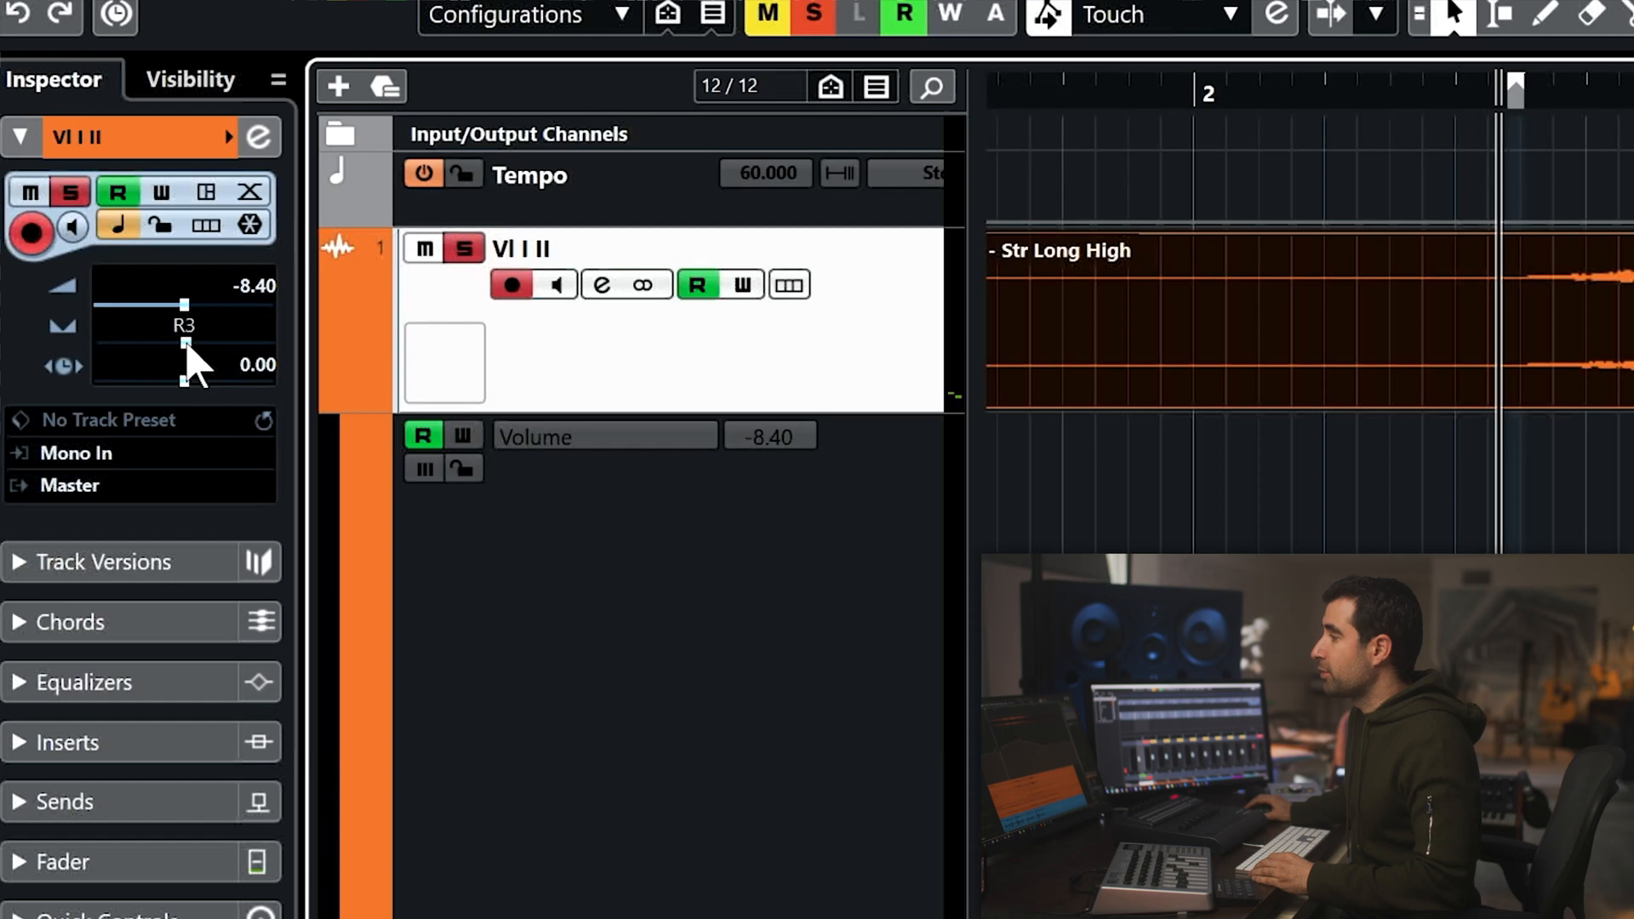
Try the Stereo Combined Panner on the Vl I II track and return it to the Stereo Balance Panner.
{"action": "right_click", "coordinate": [84, 156]}
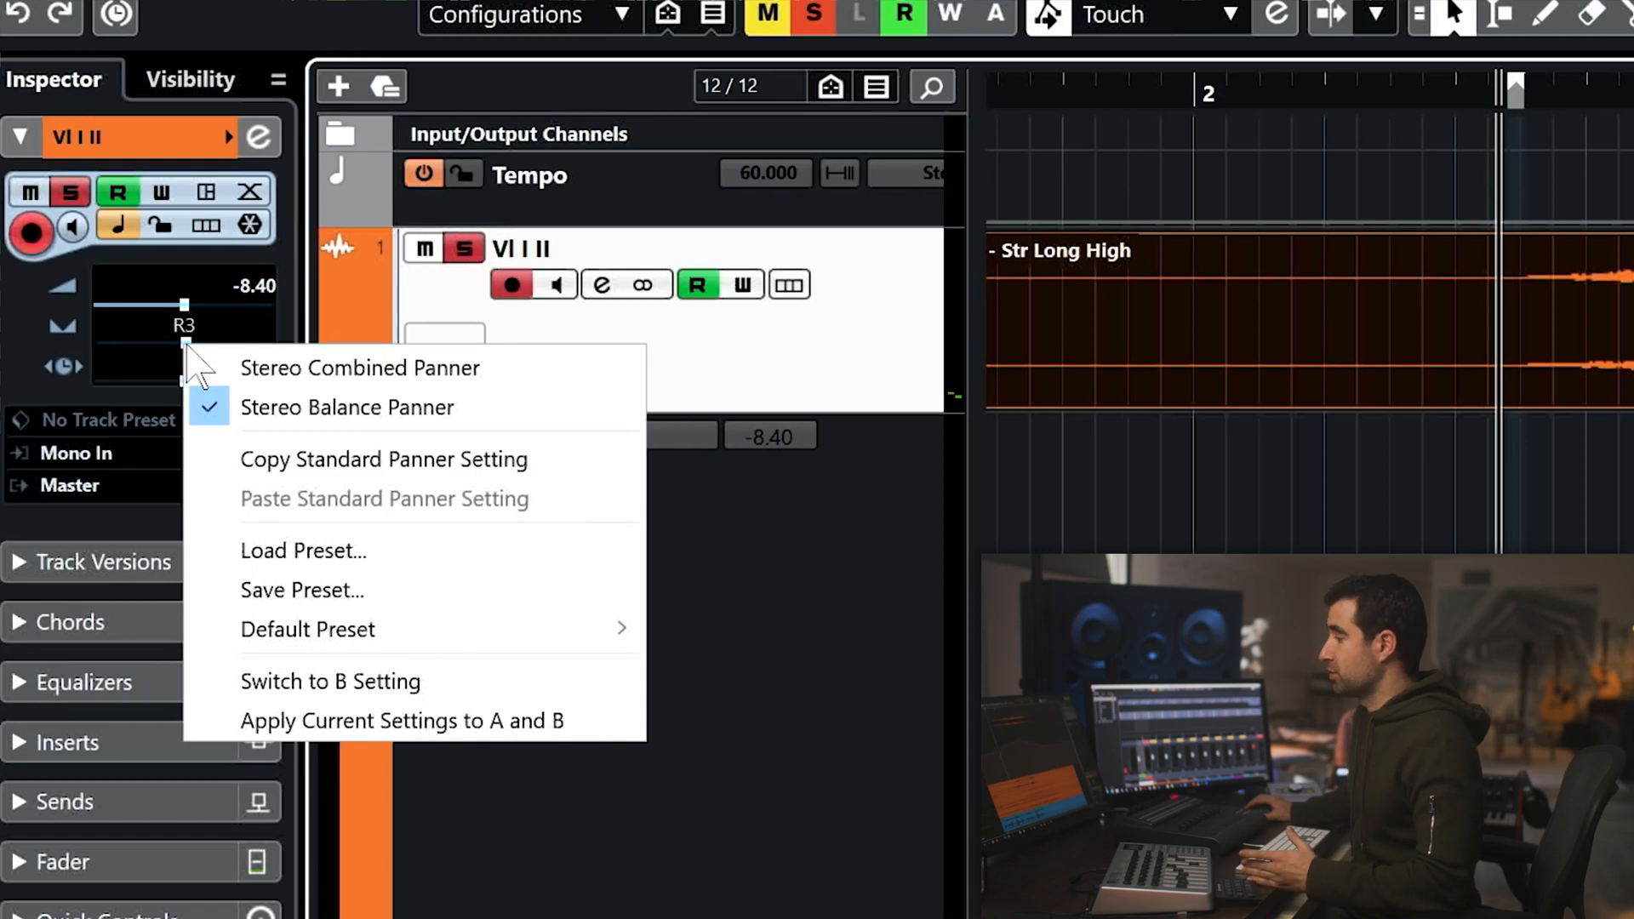
{"action": "left_click", "coordinate": [270, 373]}
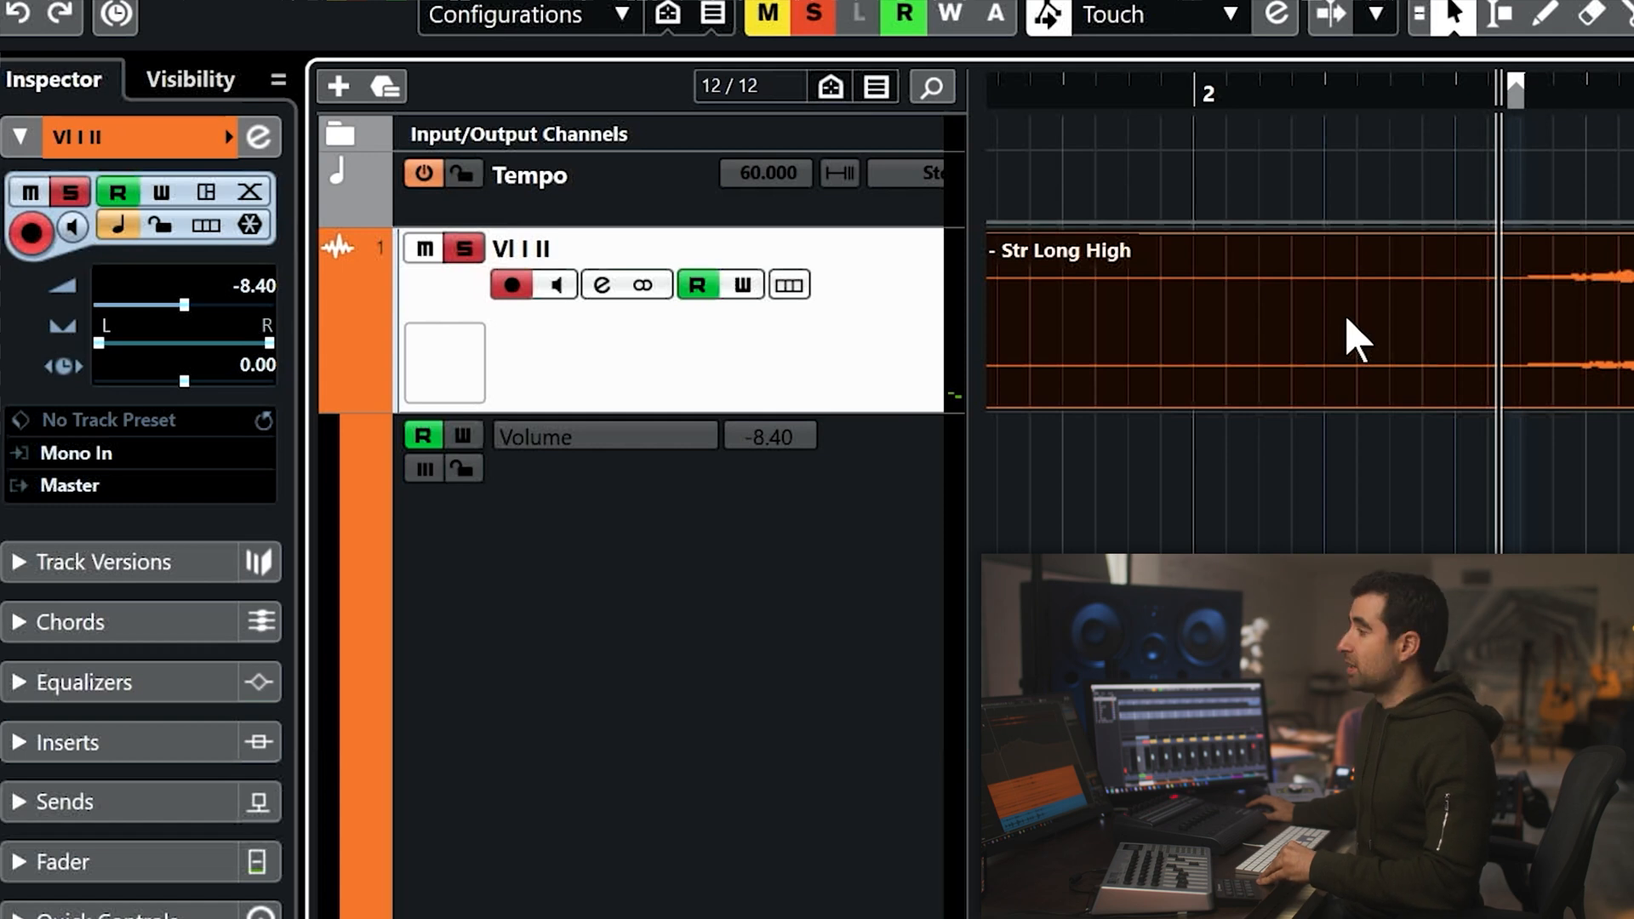
{"action": "right_click", "coordinate": [182, 351]}
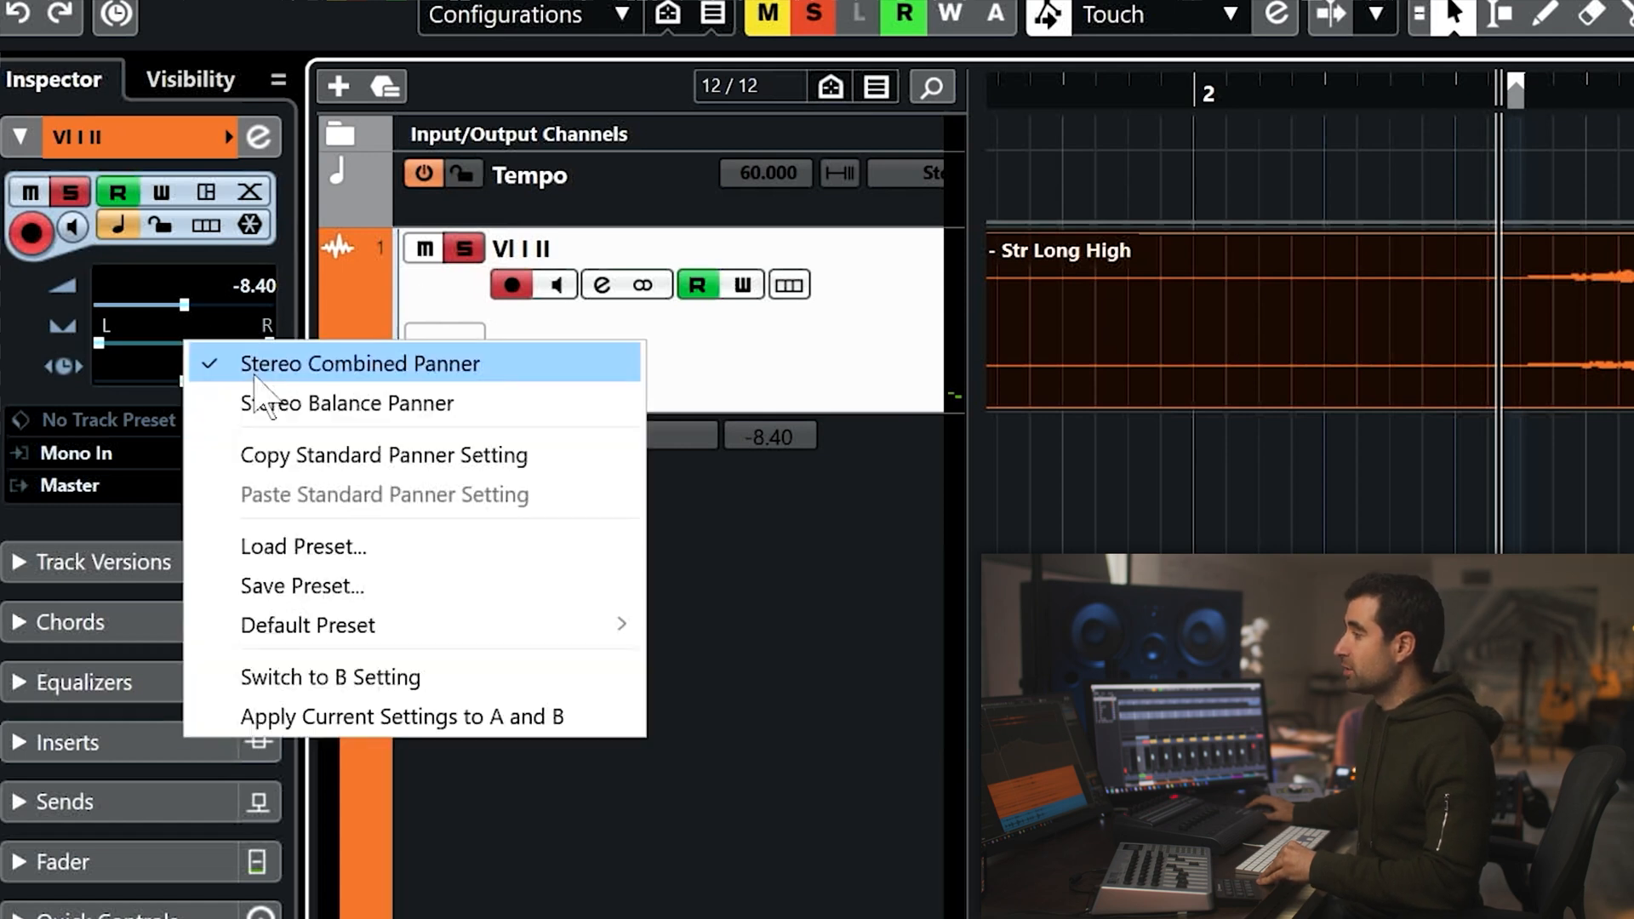
{"action": "left_click", "coordinate": [293, 406]}
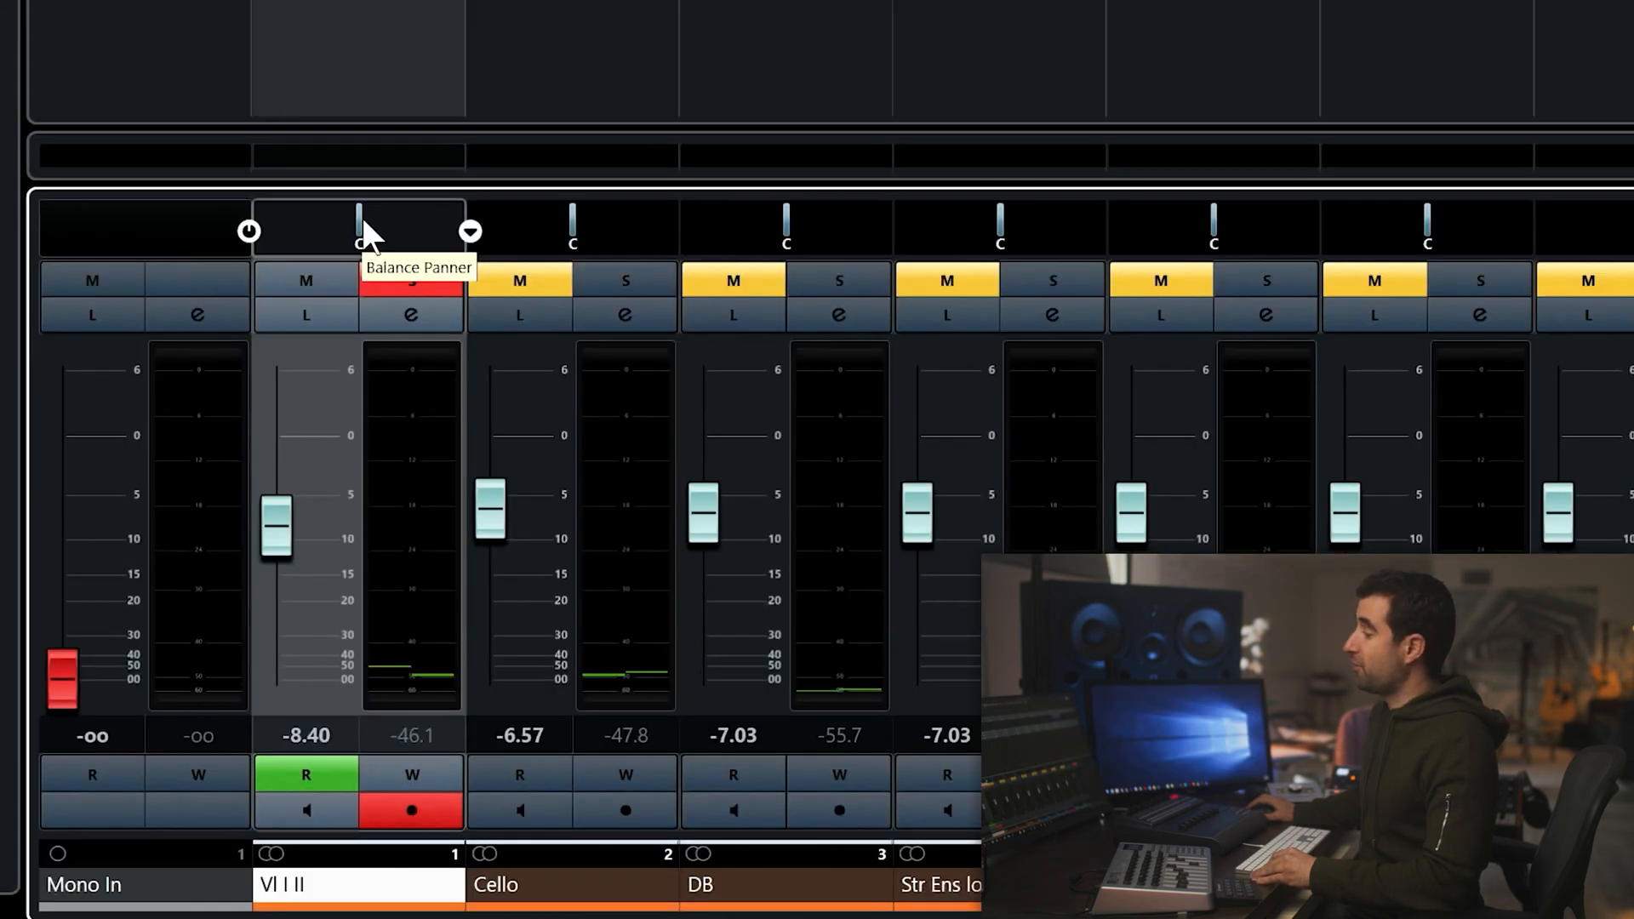
Try panning Vl I II to the left with the balance panner, to about L76 and L31, and recentre it.
{"action": "left_click_drag", "start_coordinate": [360, 219], "coordinate": [321, 218]}
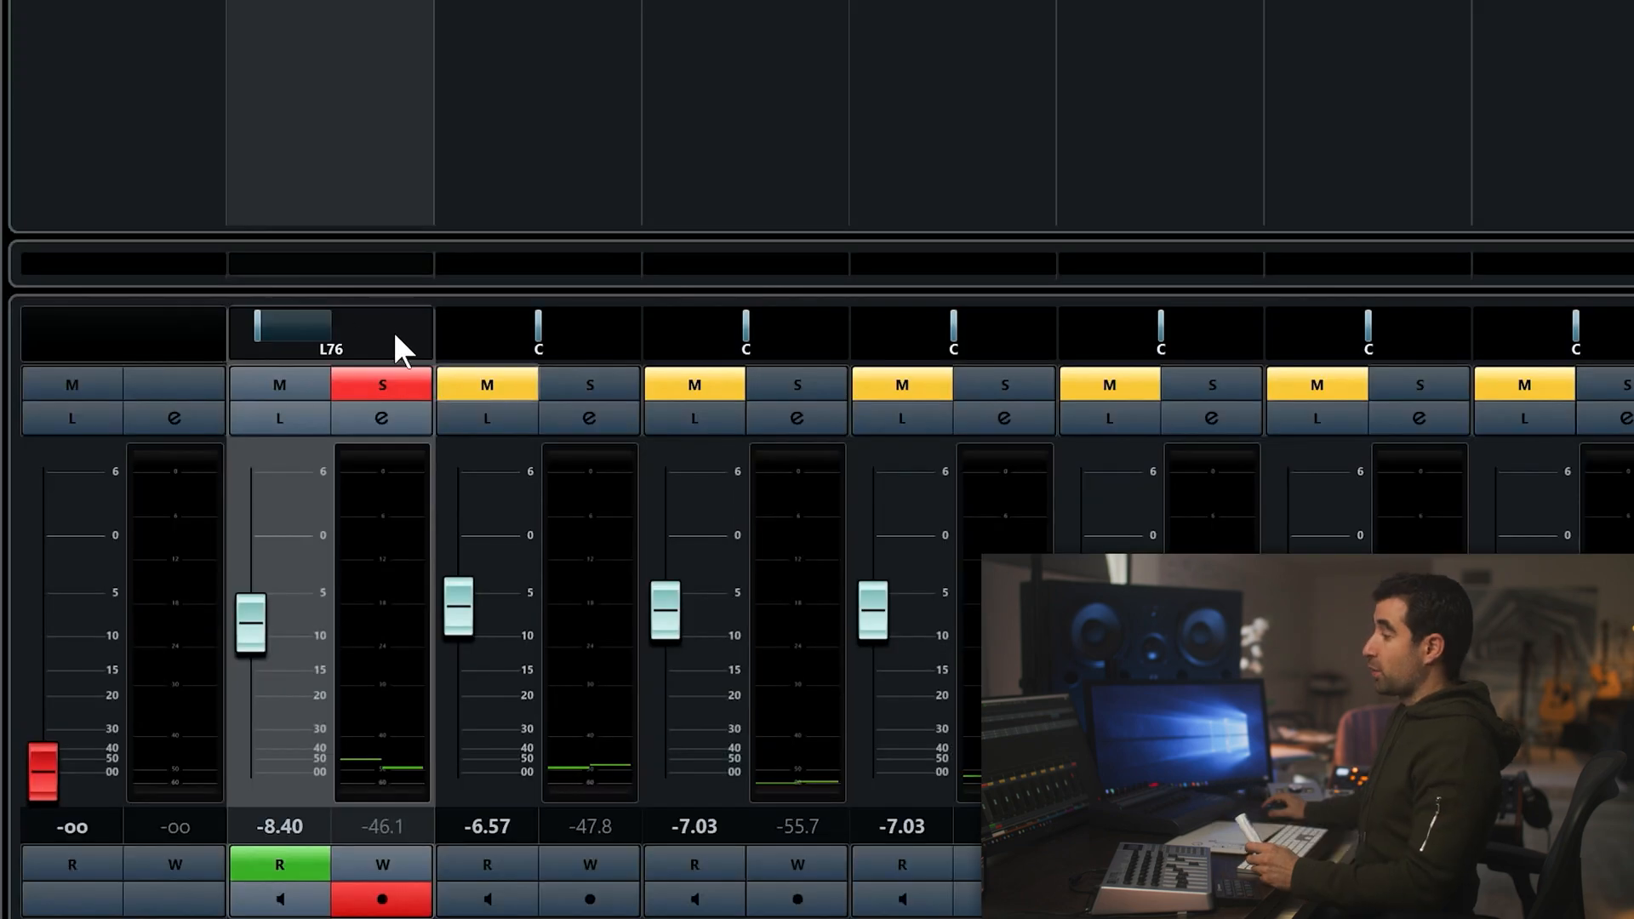
{"action": "left_click_drag", "start_coordinate": [257, 323], "coordinate": [354, 324]}
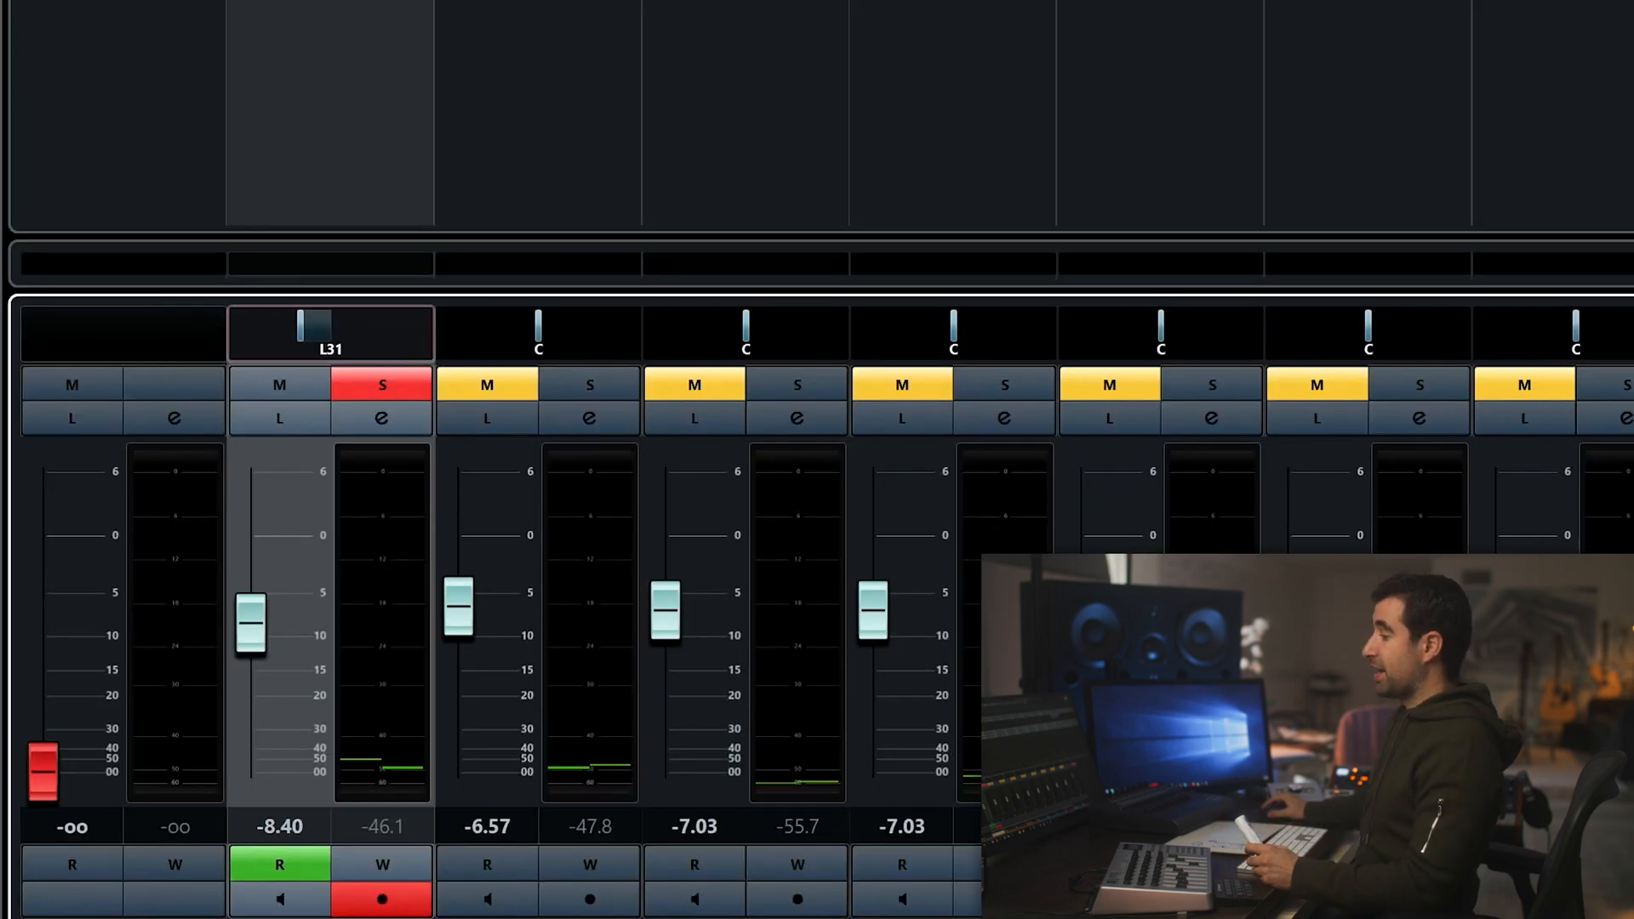
{"action": "right_click", "coordinate": [396, 354]}
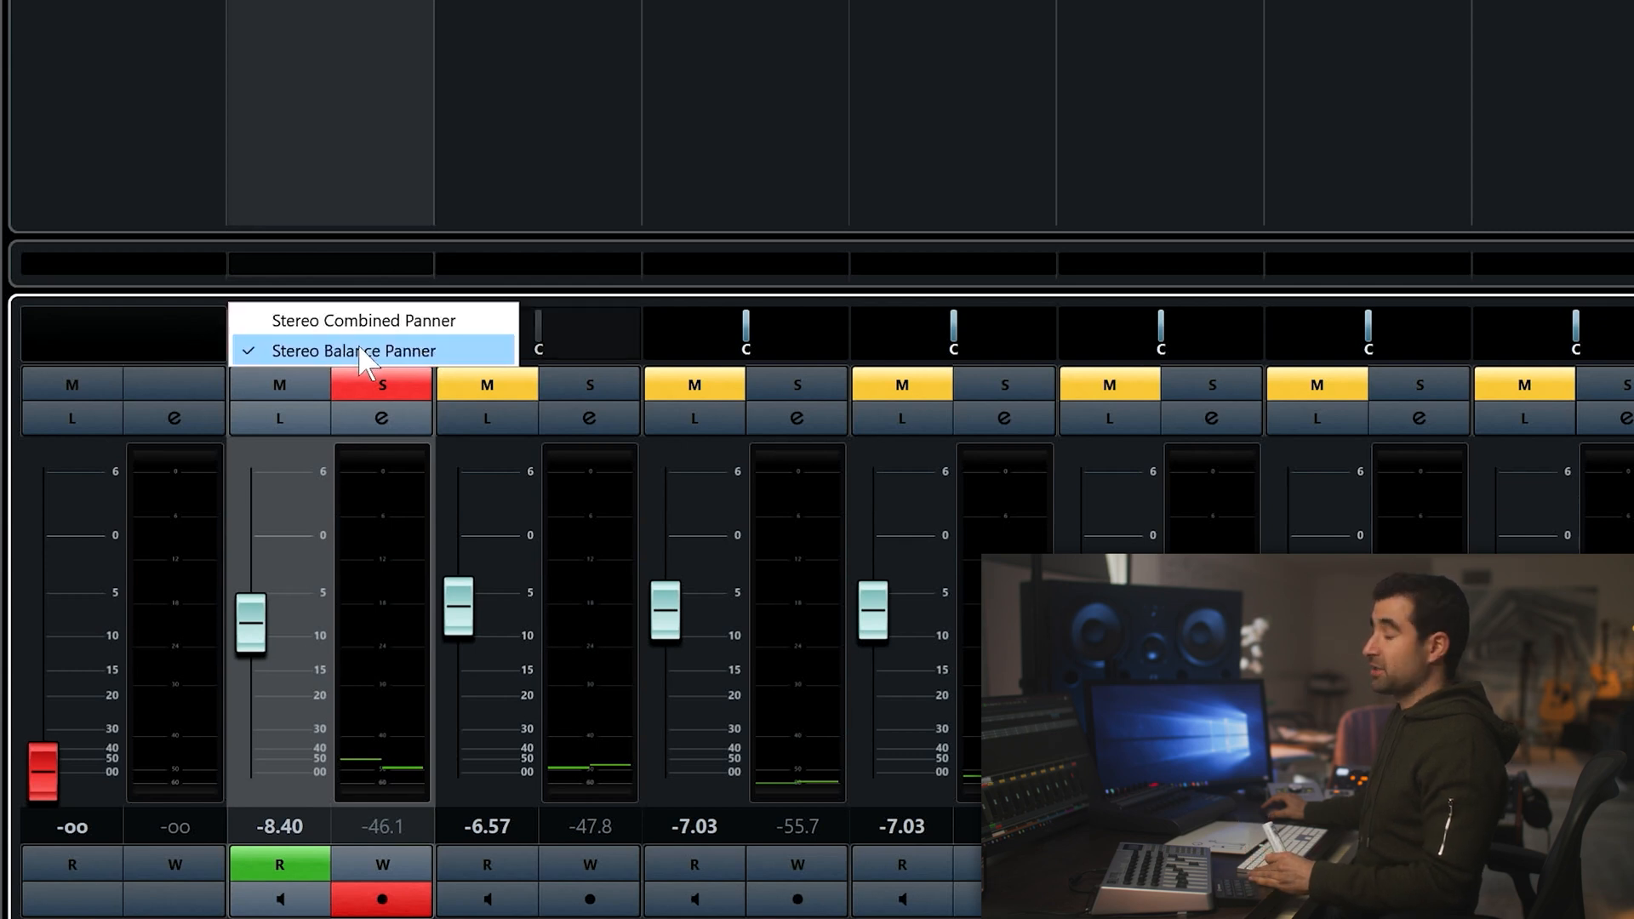
{"action": "left_click", "coordinate": [358, 181]}
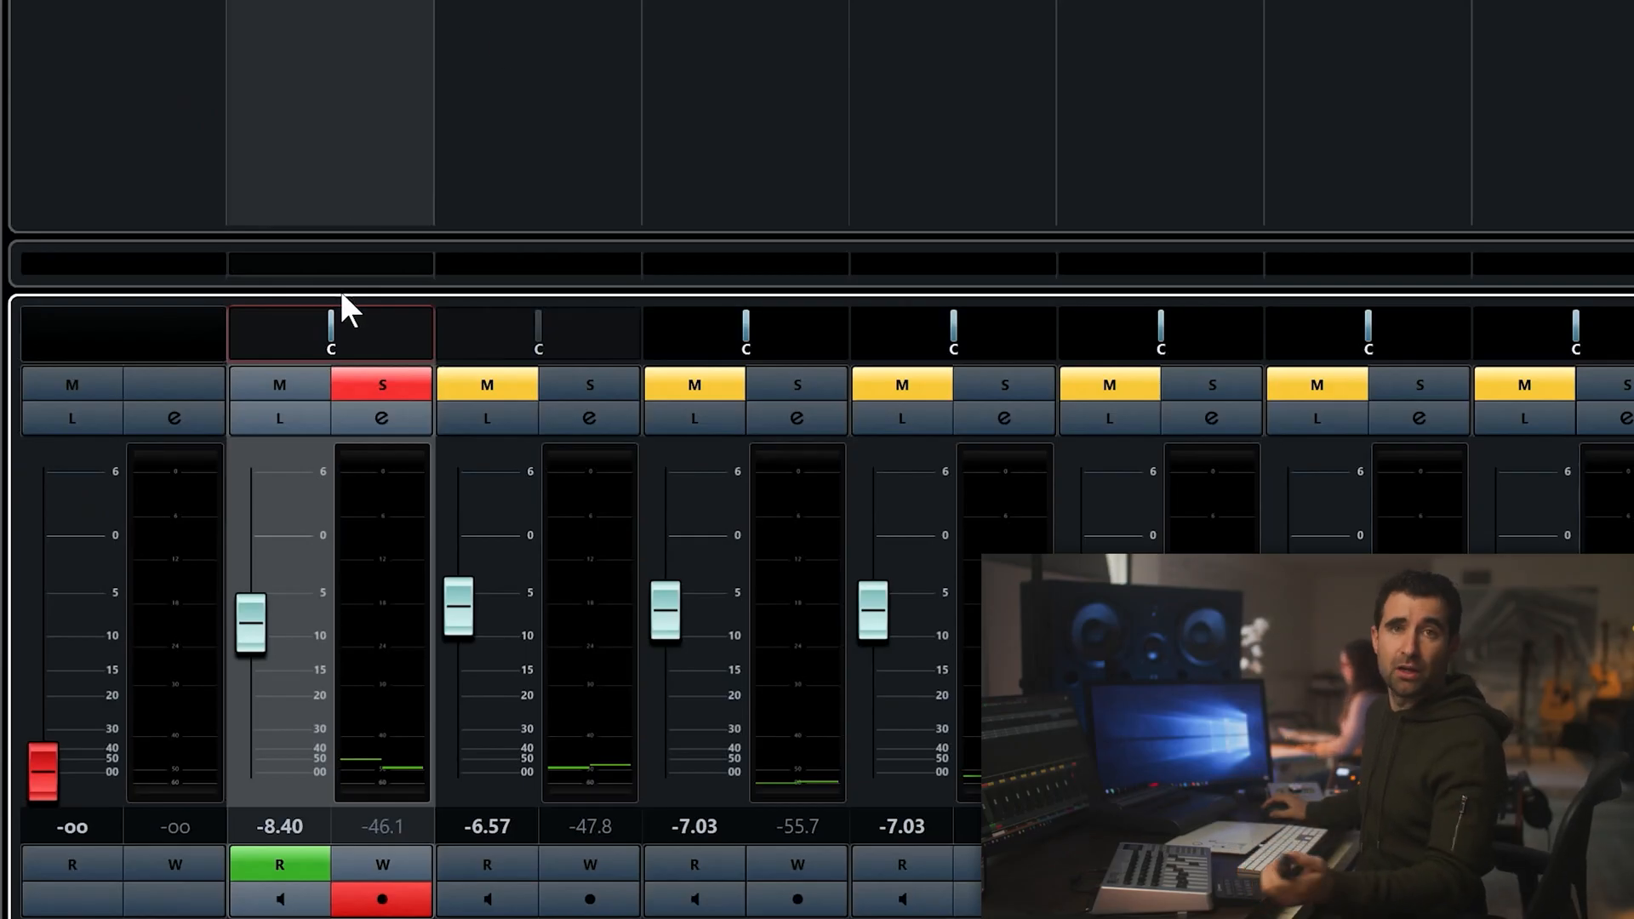
Switch Vl I II to the Stereo Combined Panner and widen its pan range to about R82 and L84.
{"action": "right_click", "coordinate": [363, 328]}
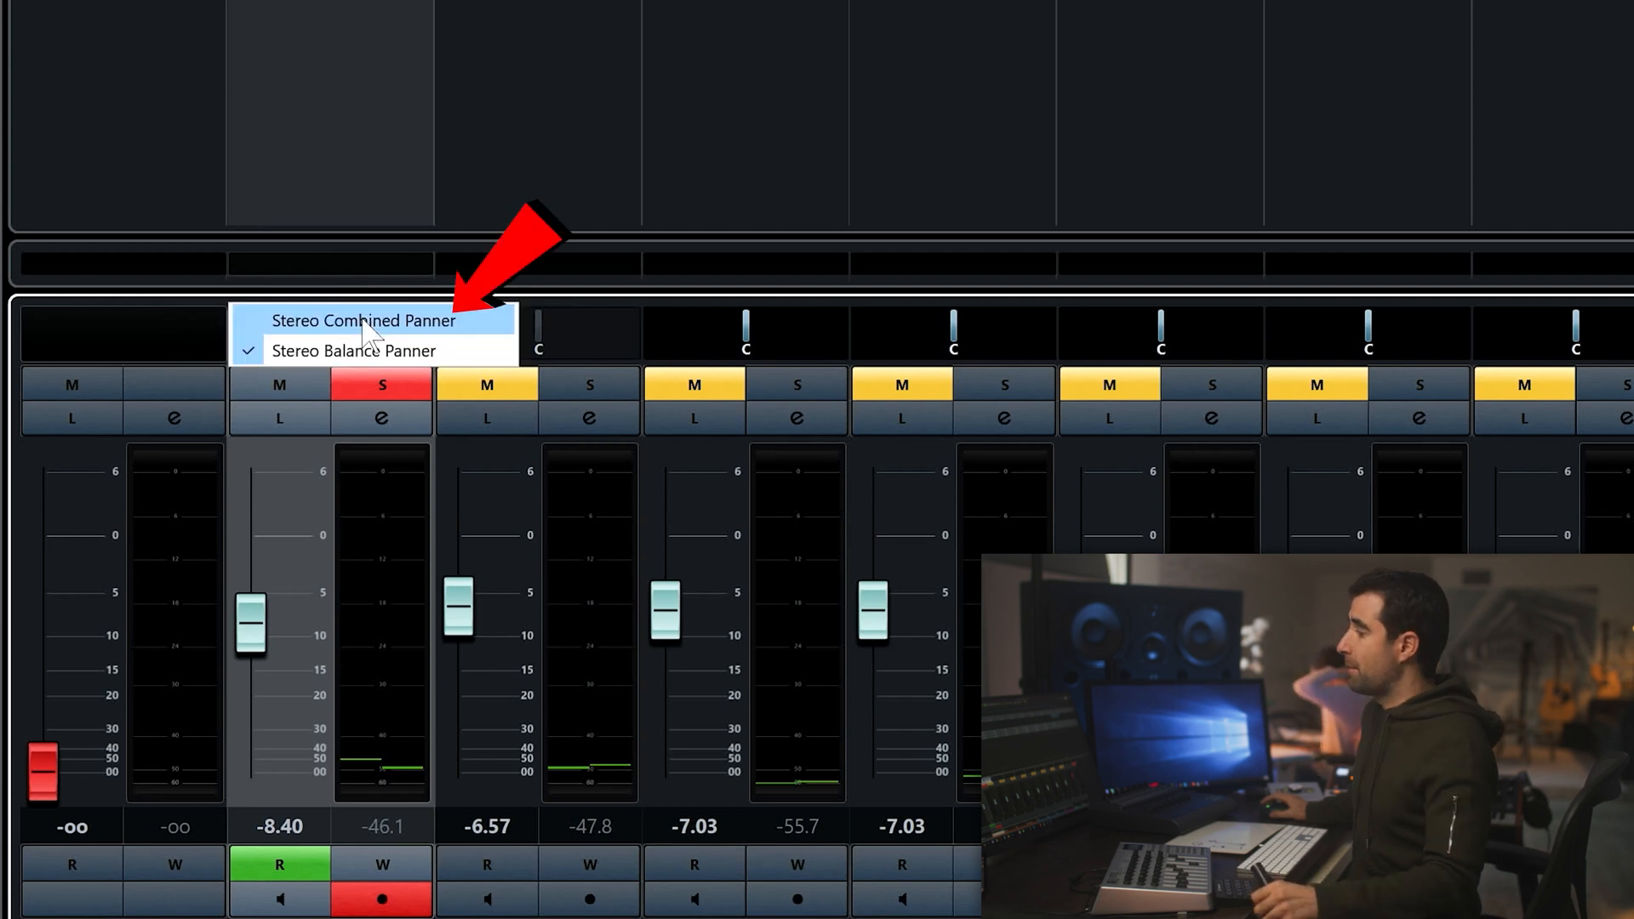
{"action": "left_click", "coordinate": [363, 322]}
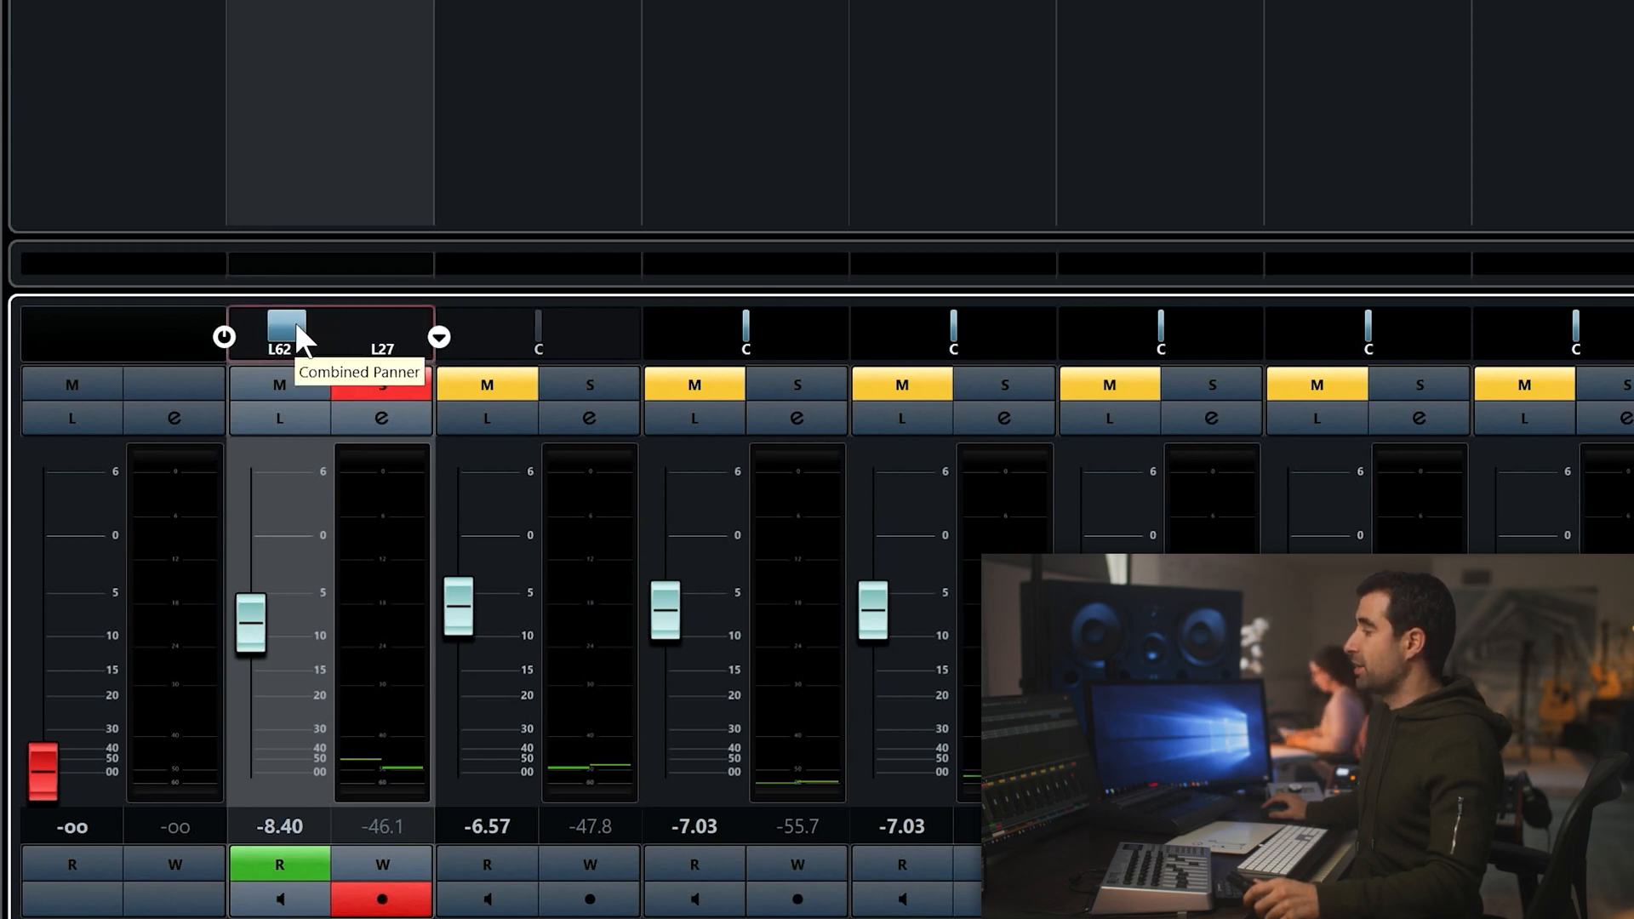
{"action": "left_click_drag", "start_coordinate": [295, 322], "coordinate": [394, 322]}
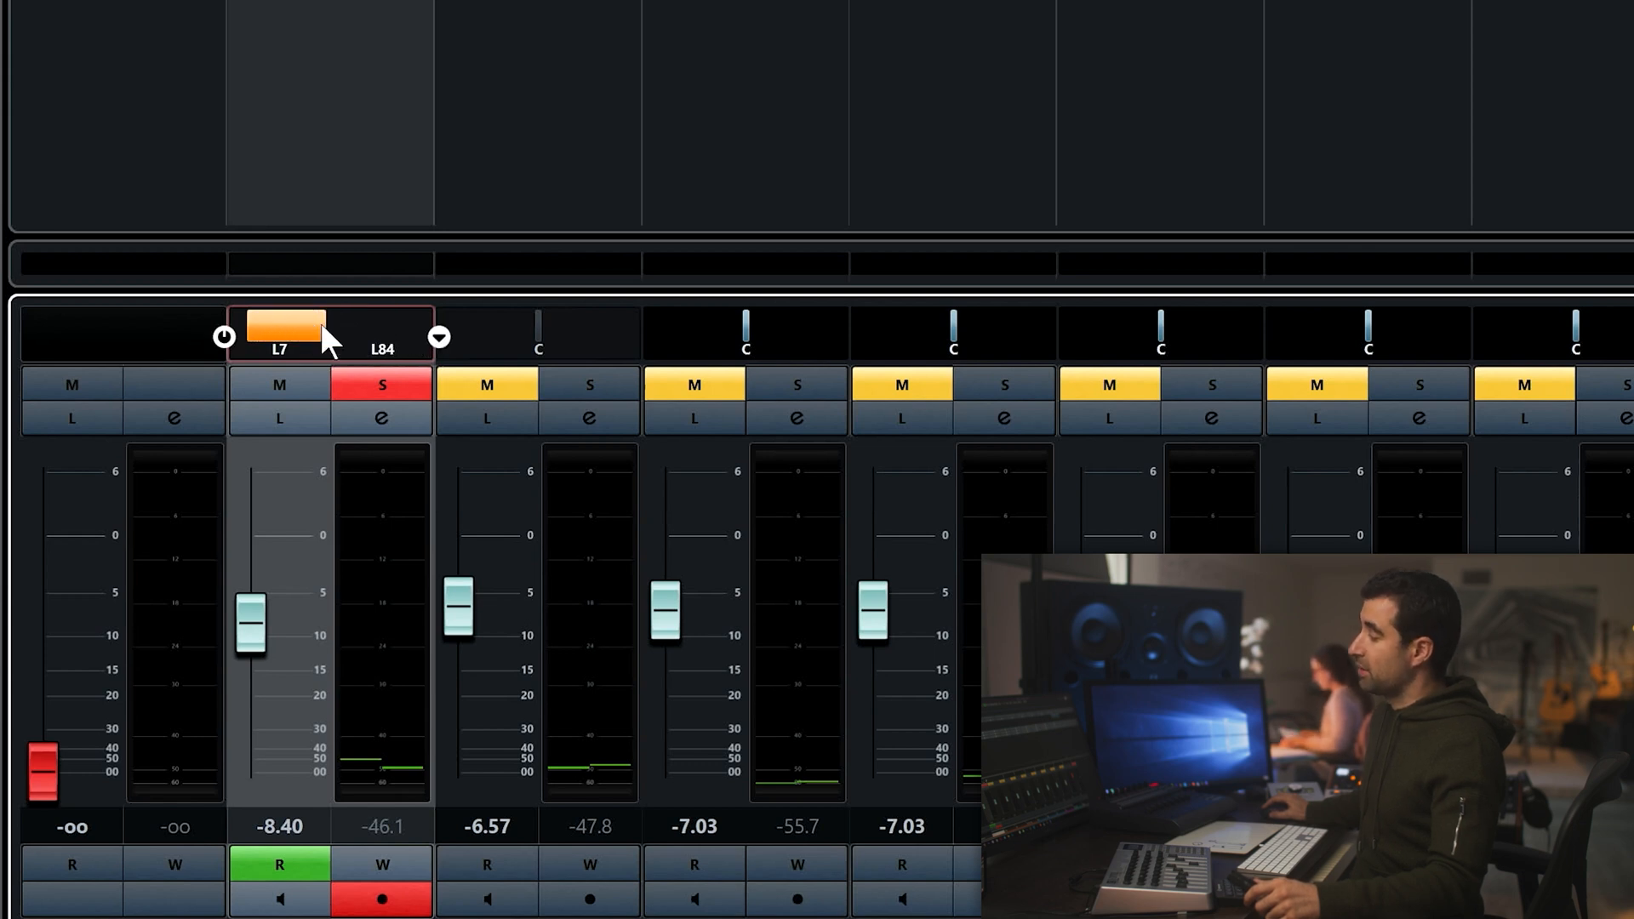
{"action": "left_click_drag", "start_coordinate": [328, 324], "coordinate": [421, 318]}
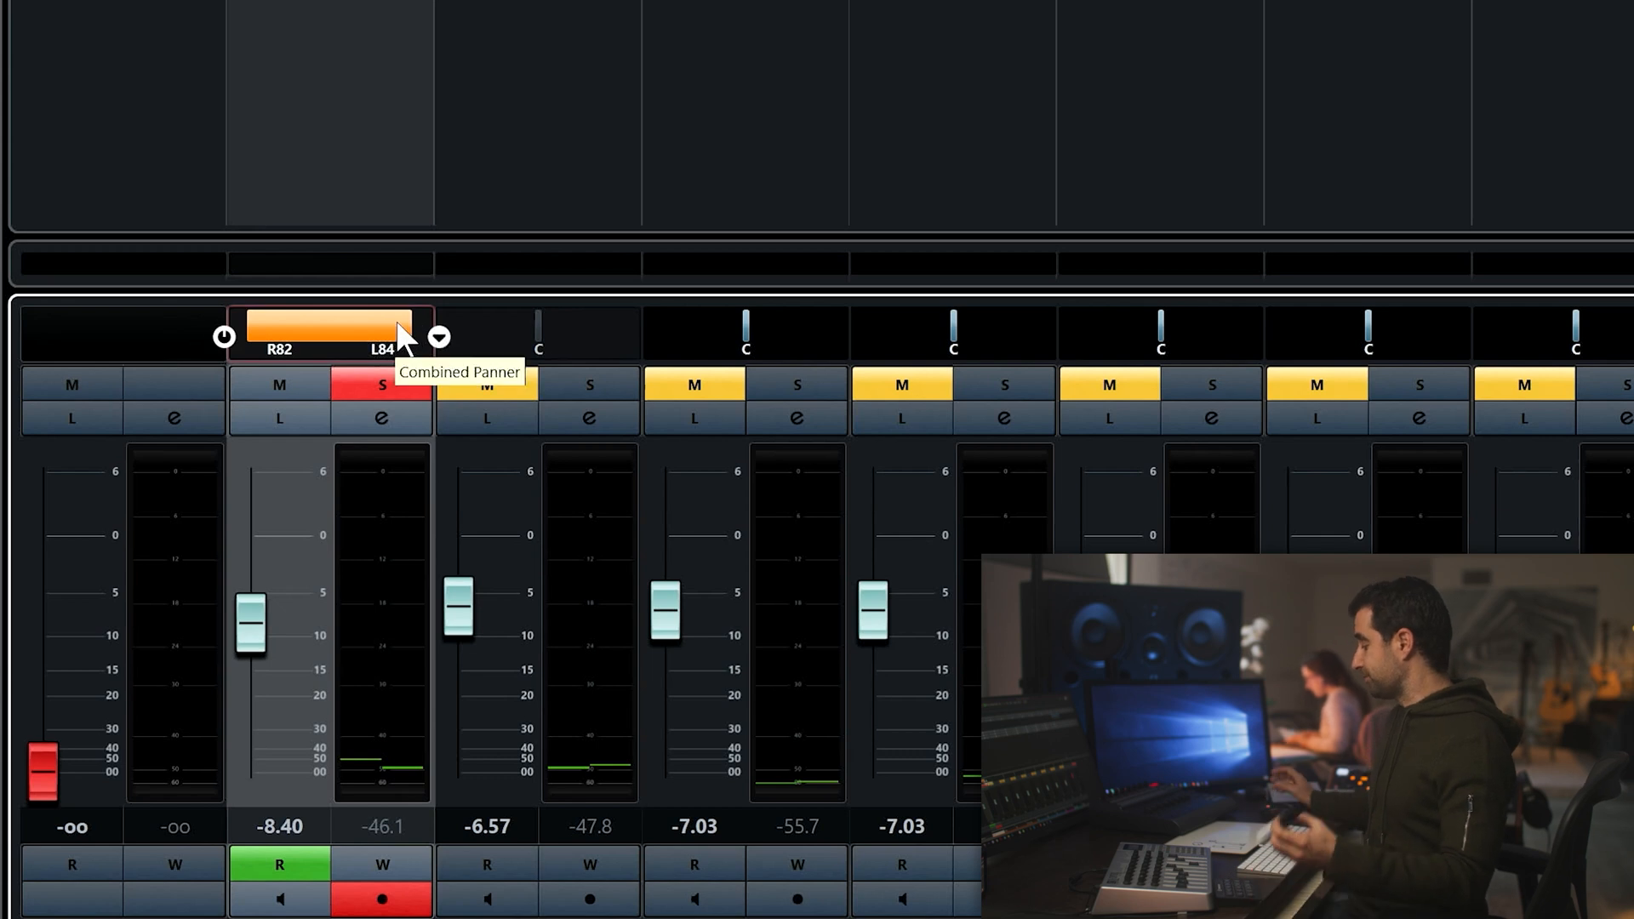
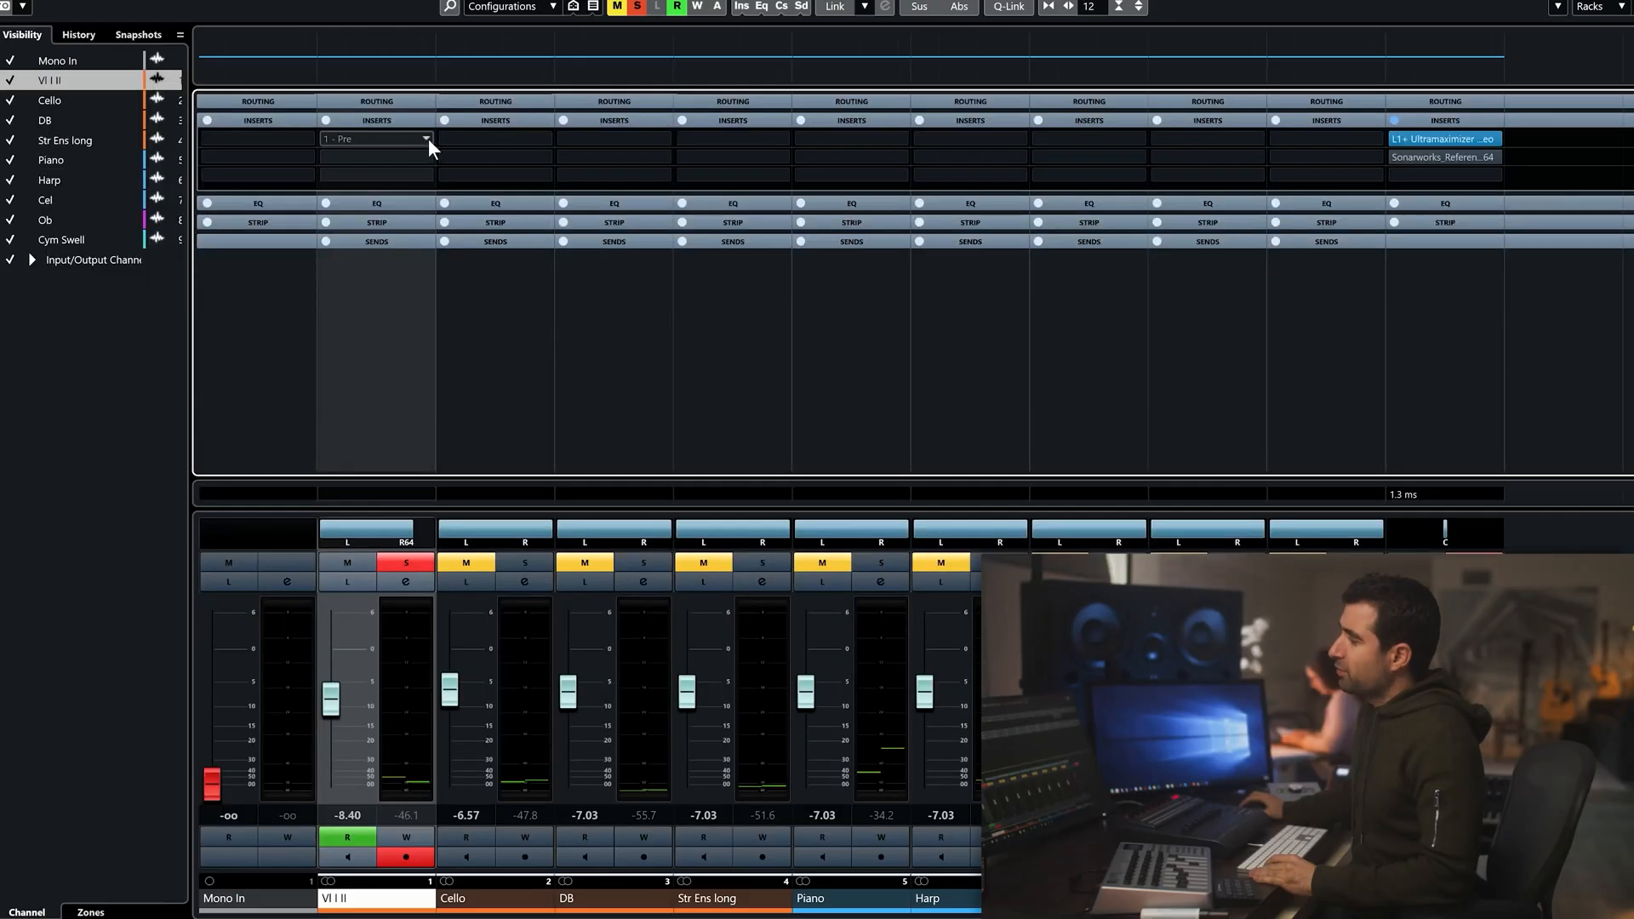
Load Analog Channel AC202 in the first insert slot of Vl I II and reposition its plug-in window.
{"action": "left_click", "coordinate": [427, 139]}
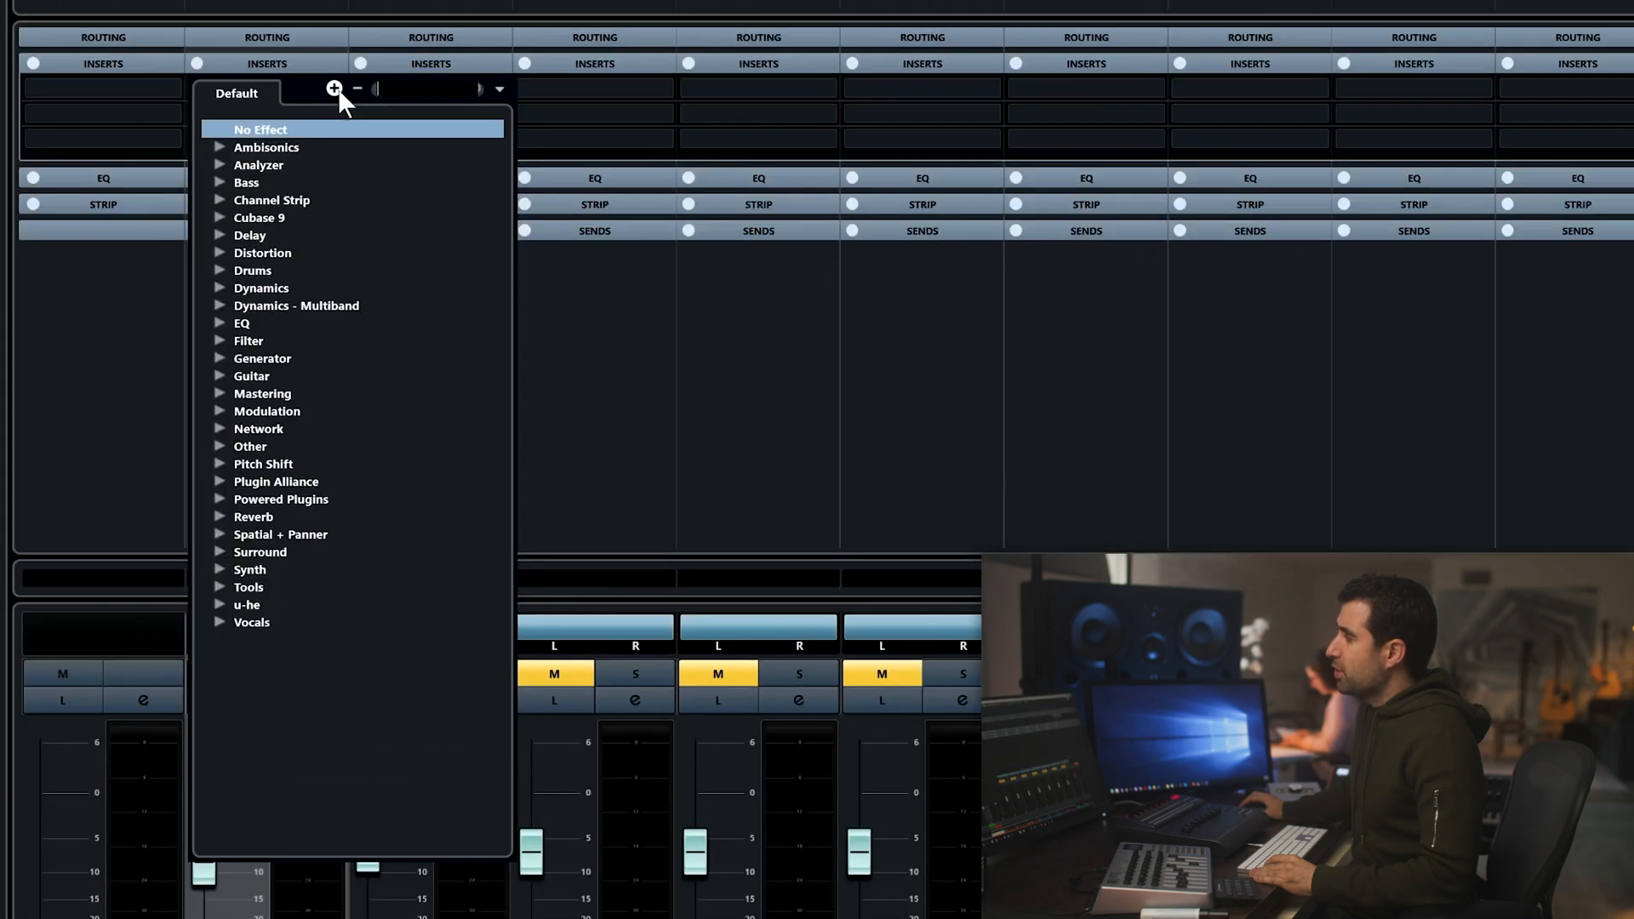
{"action": "type", "text": "analo"}
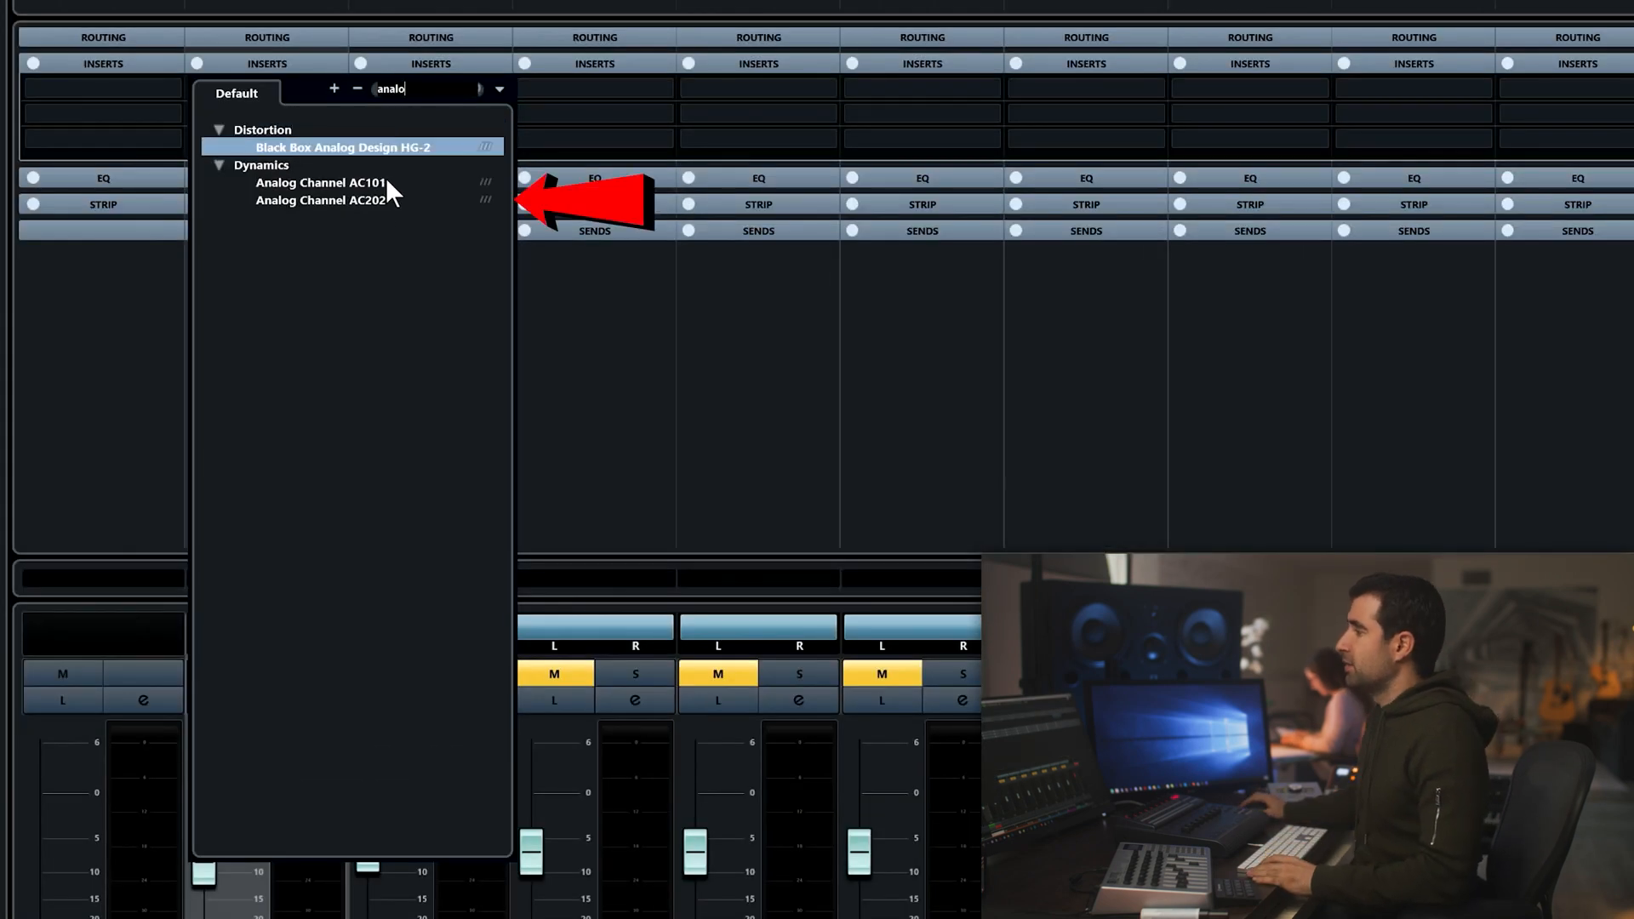
{"action": "left_click", "coordinate": [381, 203]}
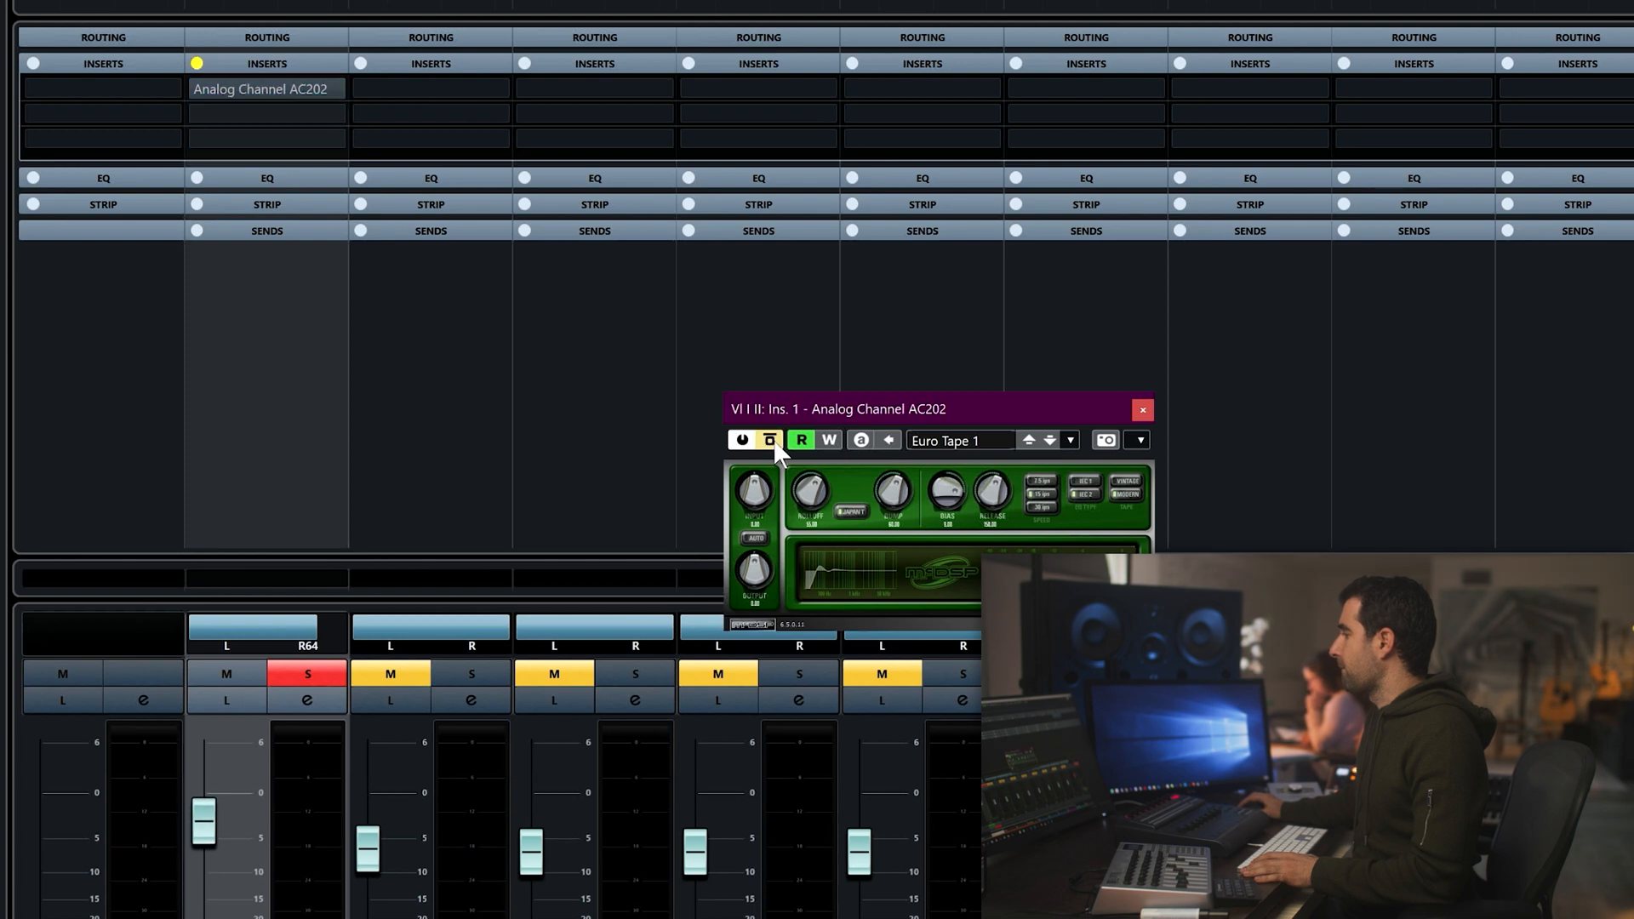
{"action": "left_click_drag", "start_coordinate": [1003, 417], "coordinate": [965, 387]}
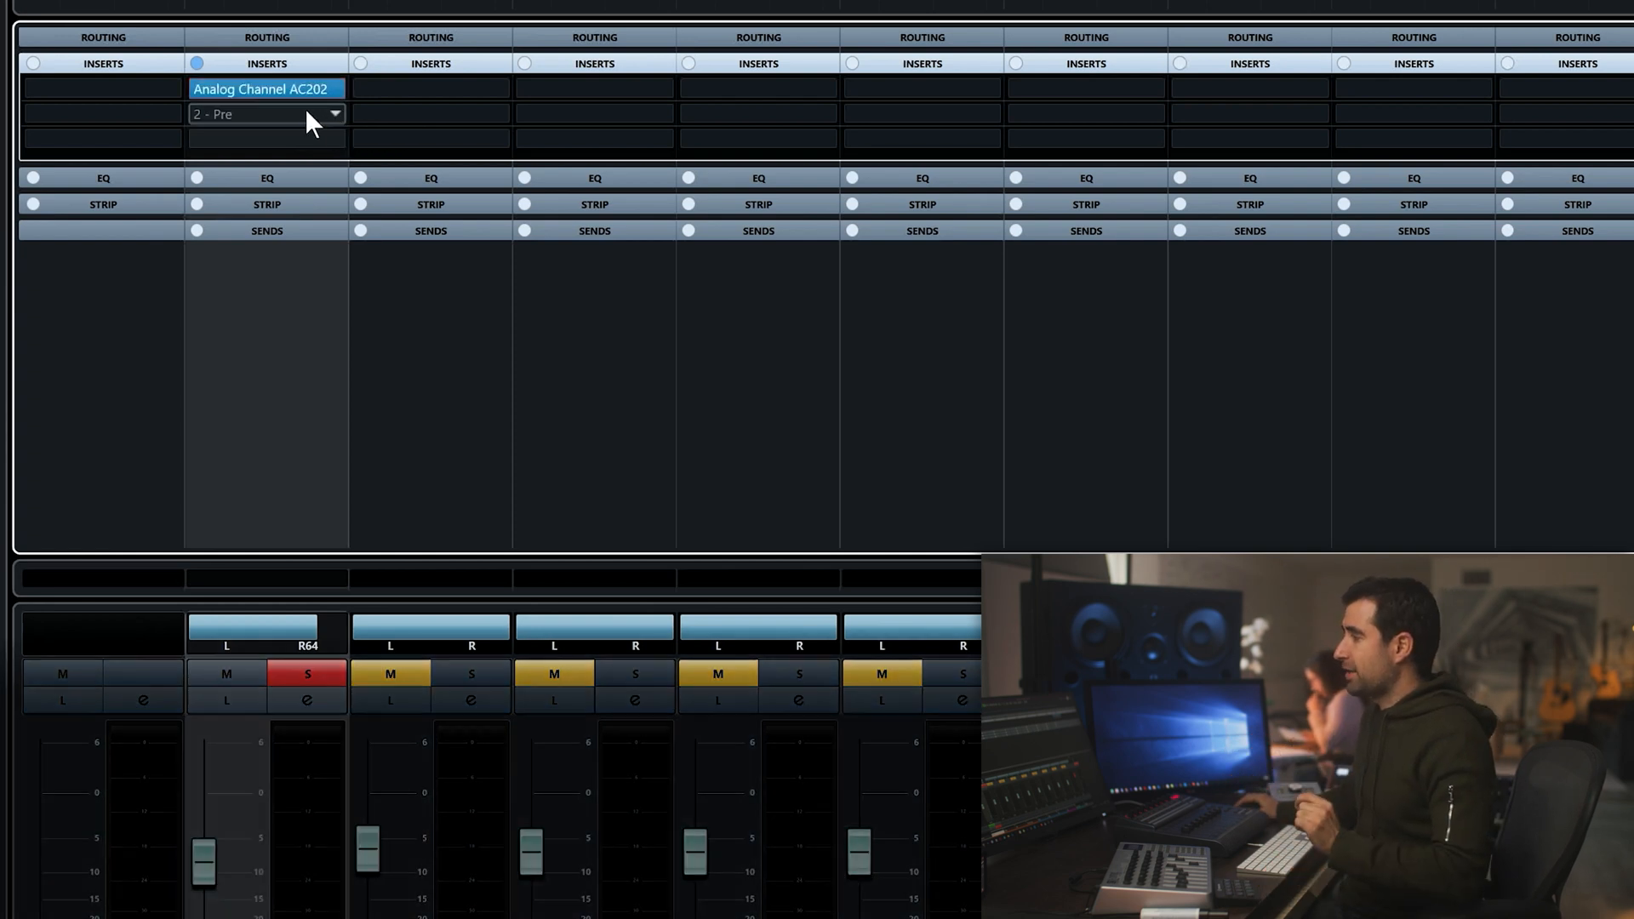
Load FabFilter Pro-Q 3 in the second insert slot of Vl I II.
{"action": "left_click", "coordinate": [305, 109]}
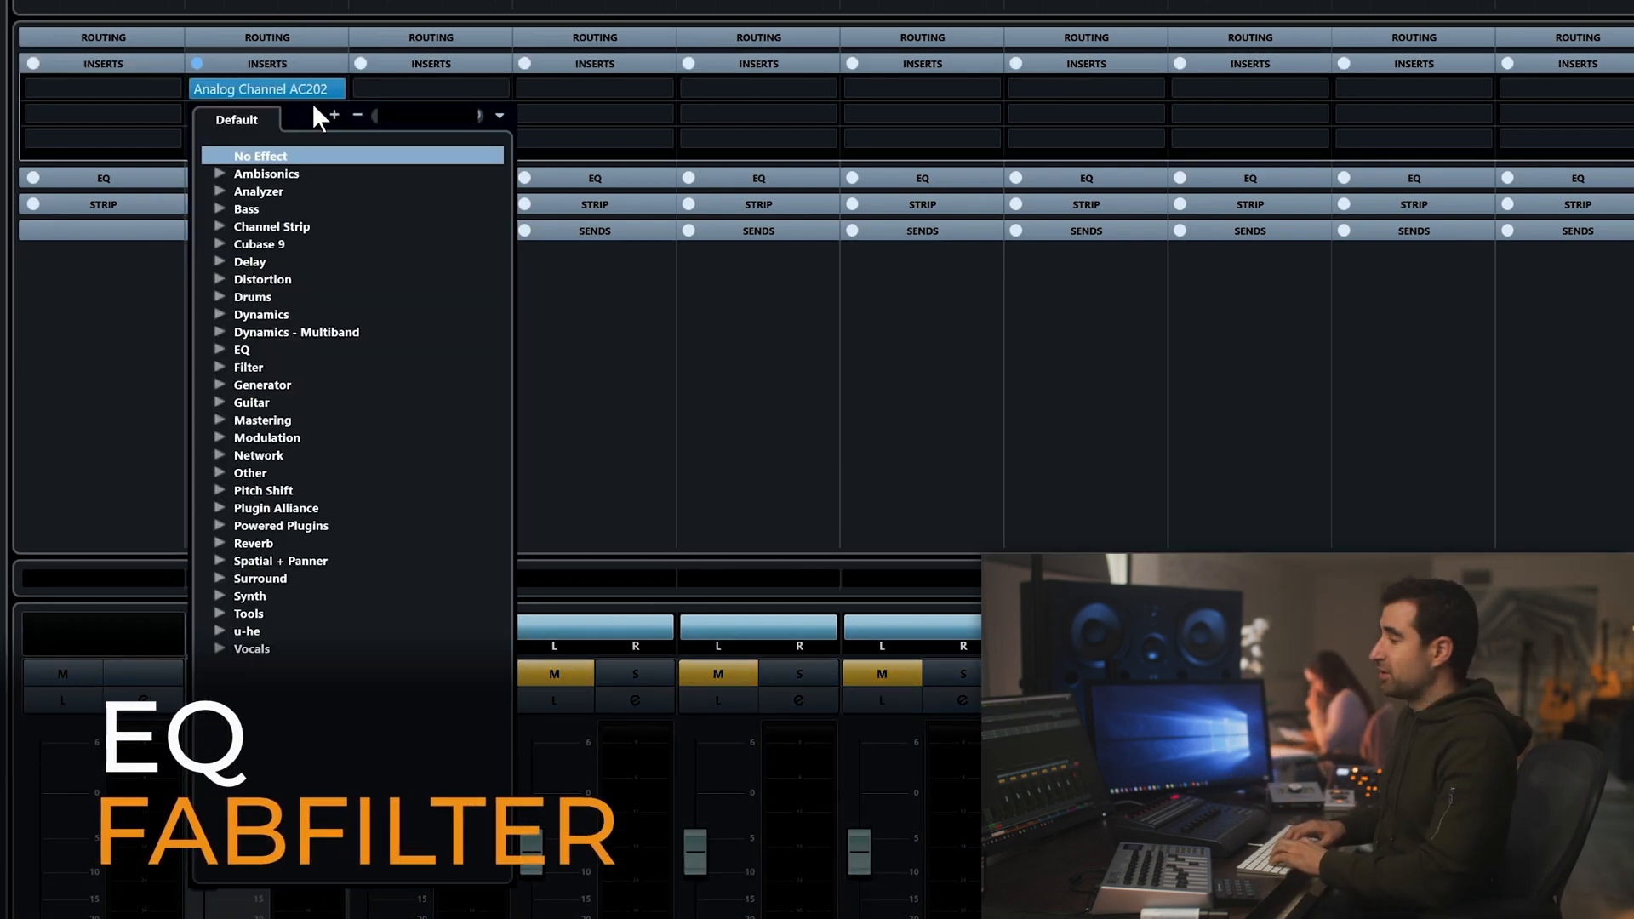
{"action": "type", "text": "pro"}
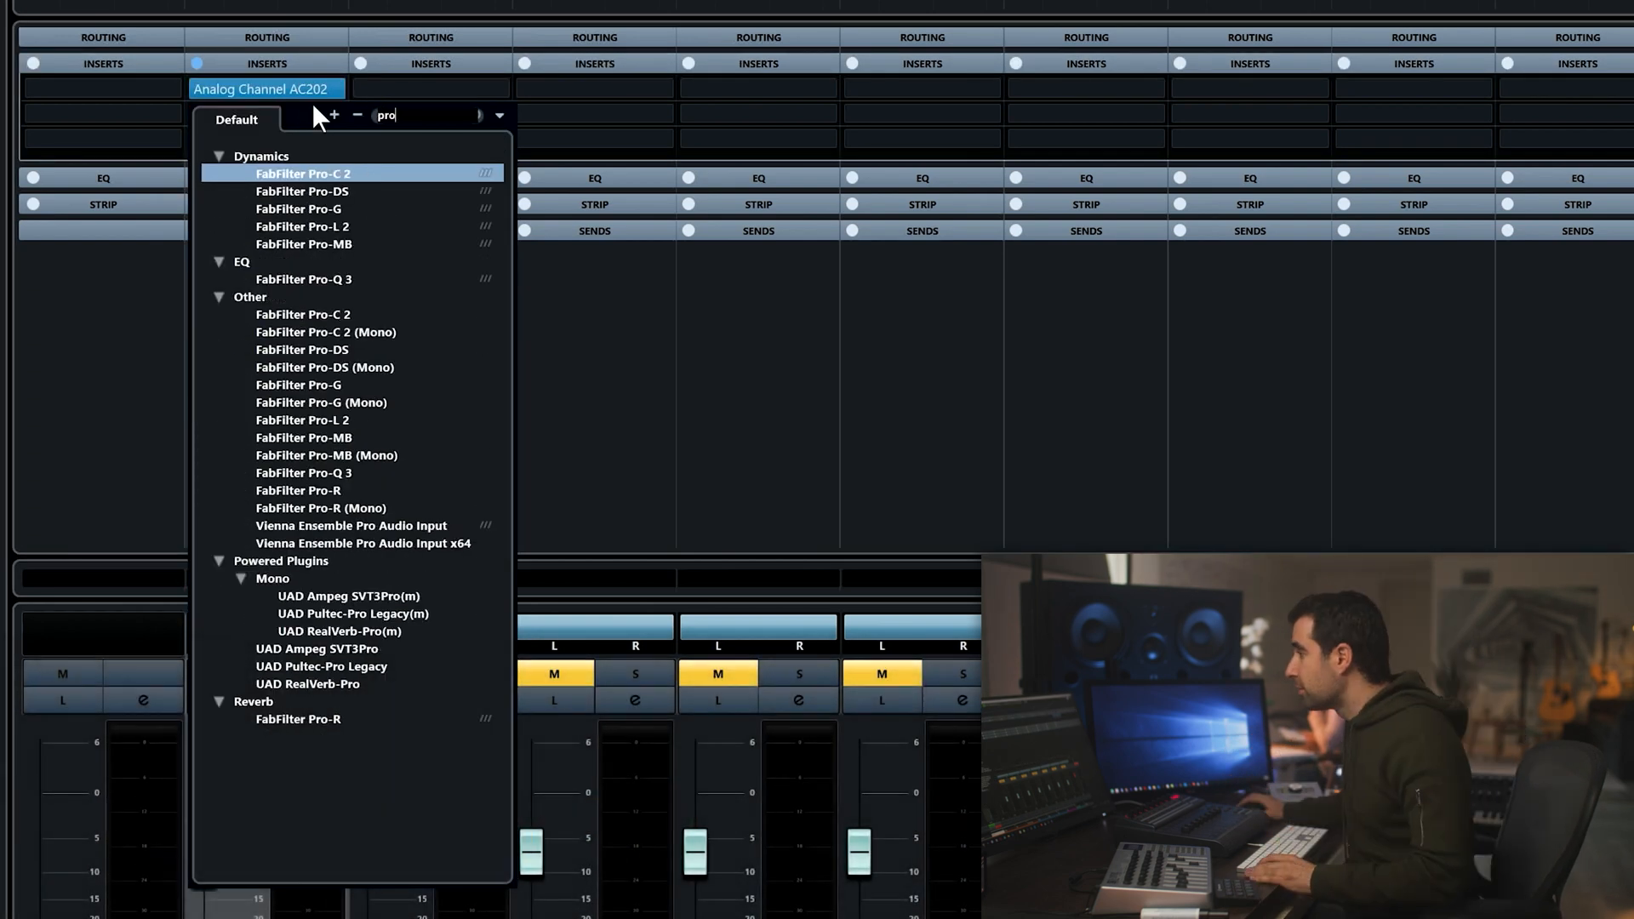
{"action": "left_click", "coordinate": [327, 472]}
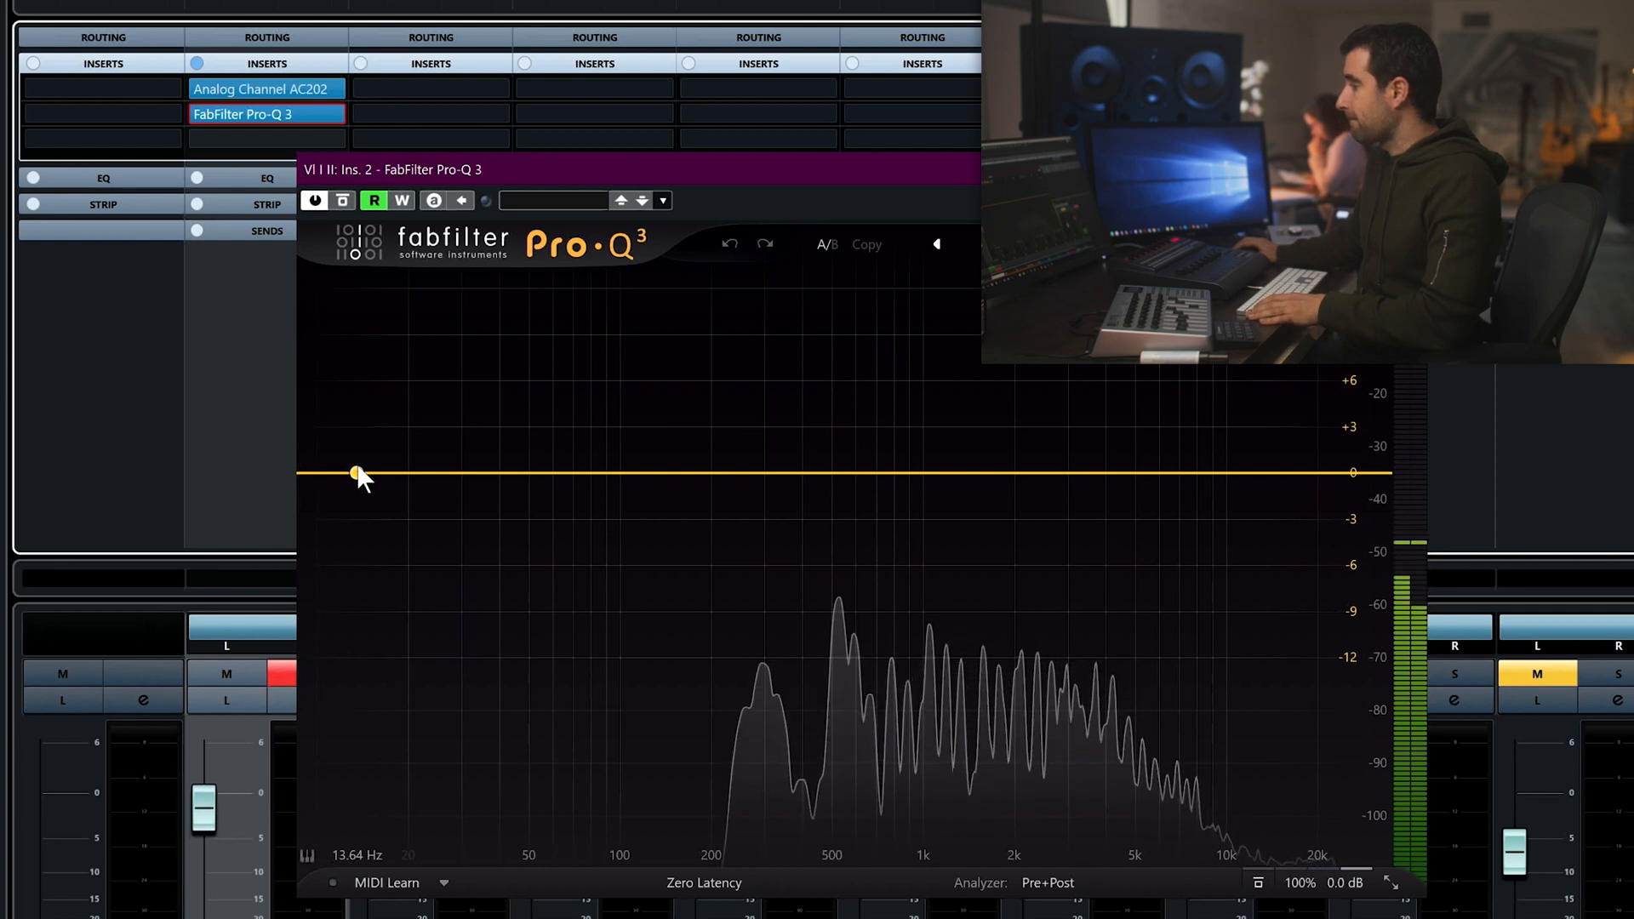
Add a low shelf at about 44.951 Hz with -3.96 dB gain and a bell cut at 456.90 Hz with -1.59 dB.
{"action": "left_click", "coordinate": [357, 474]}
{"action": "left_click_drag", "start_coordinate": [363, 482], "coordinate": [516, 530]}
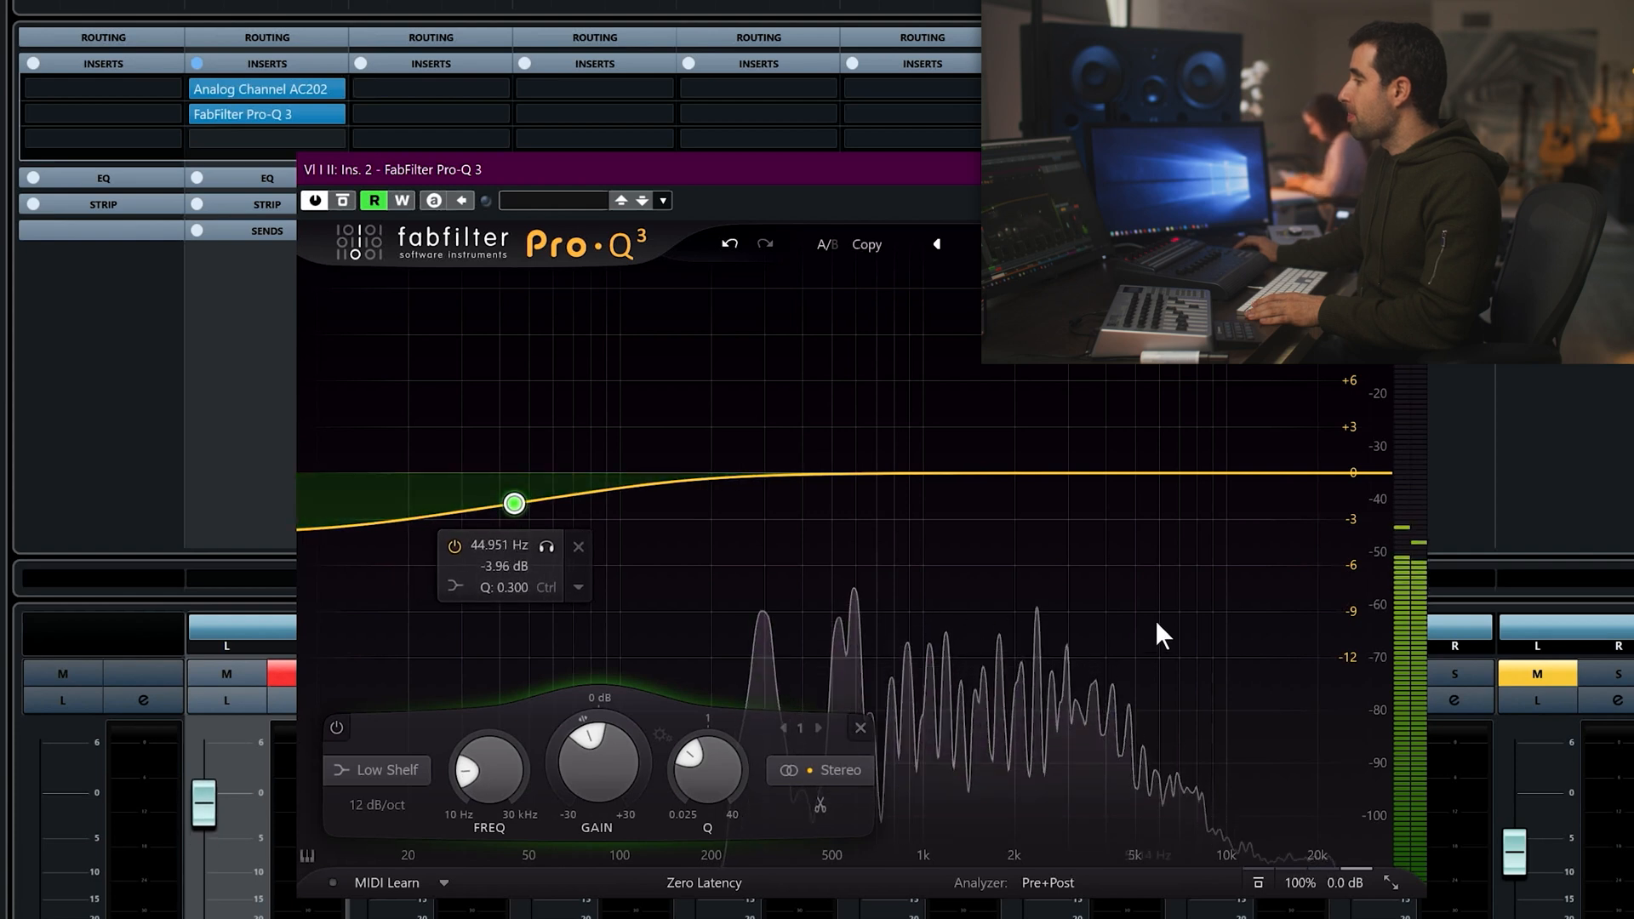
{"action": "left_click_drag", "start_coordinate": [768, 451], "coordinate": [817, 497]}
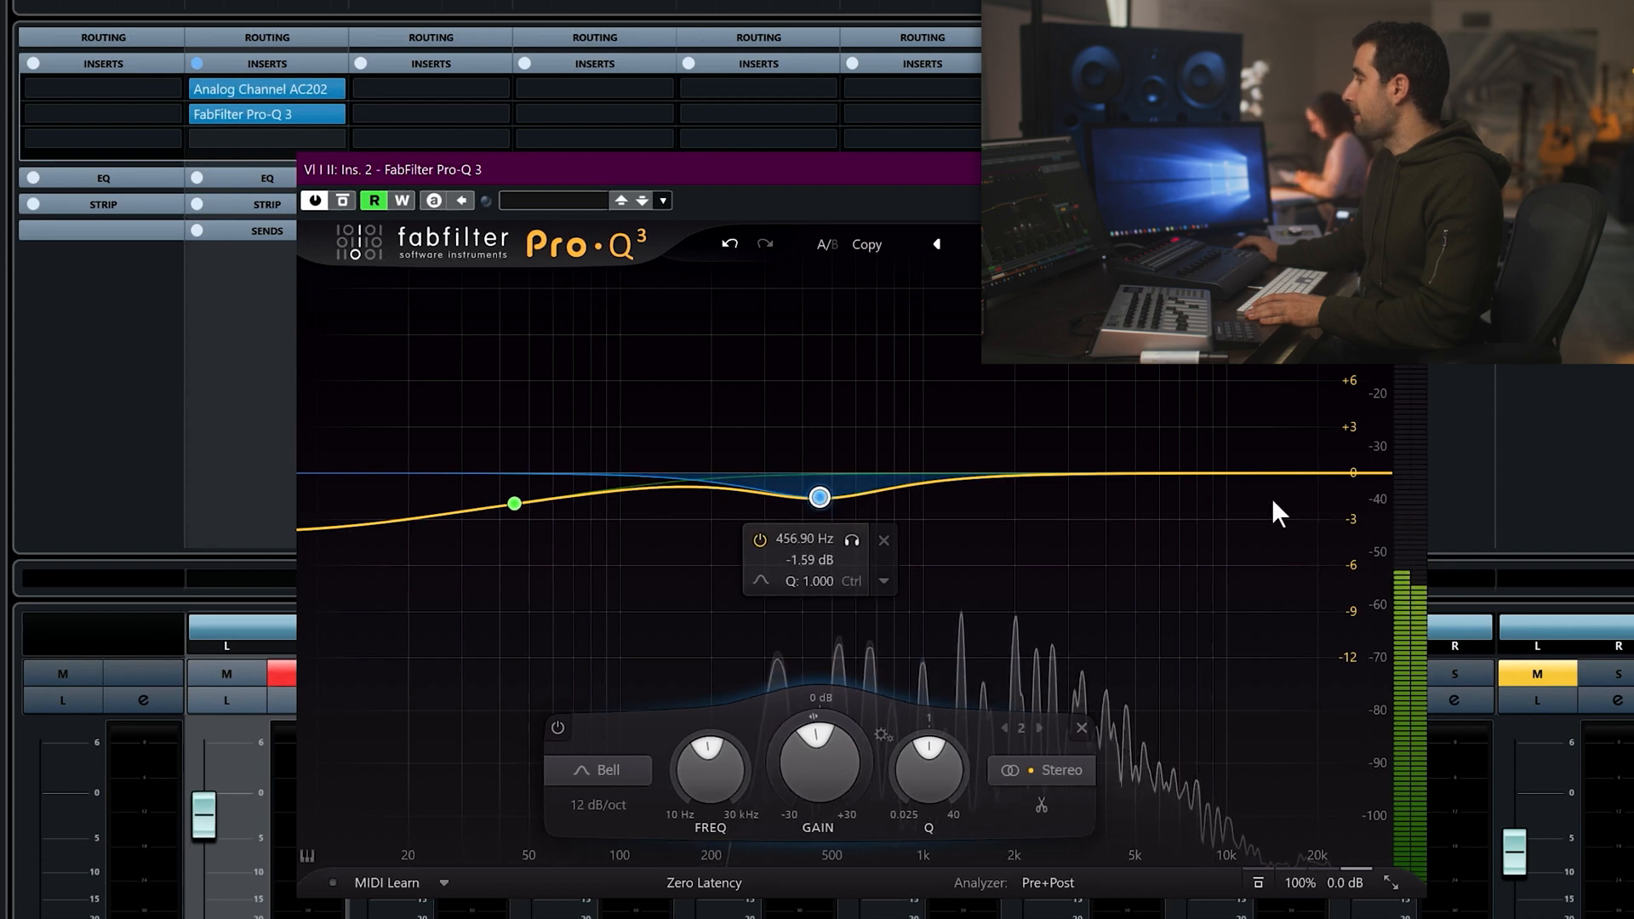
Add a high shelf at about 6770.2 Hz with +2.12 dB gain and deepen the bell cut to -2.82 dB.
{"action": "left_click_drag", "start_coordinate": [1201, 471], "coordinate": [1180, 442]}
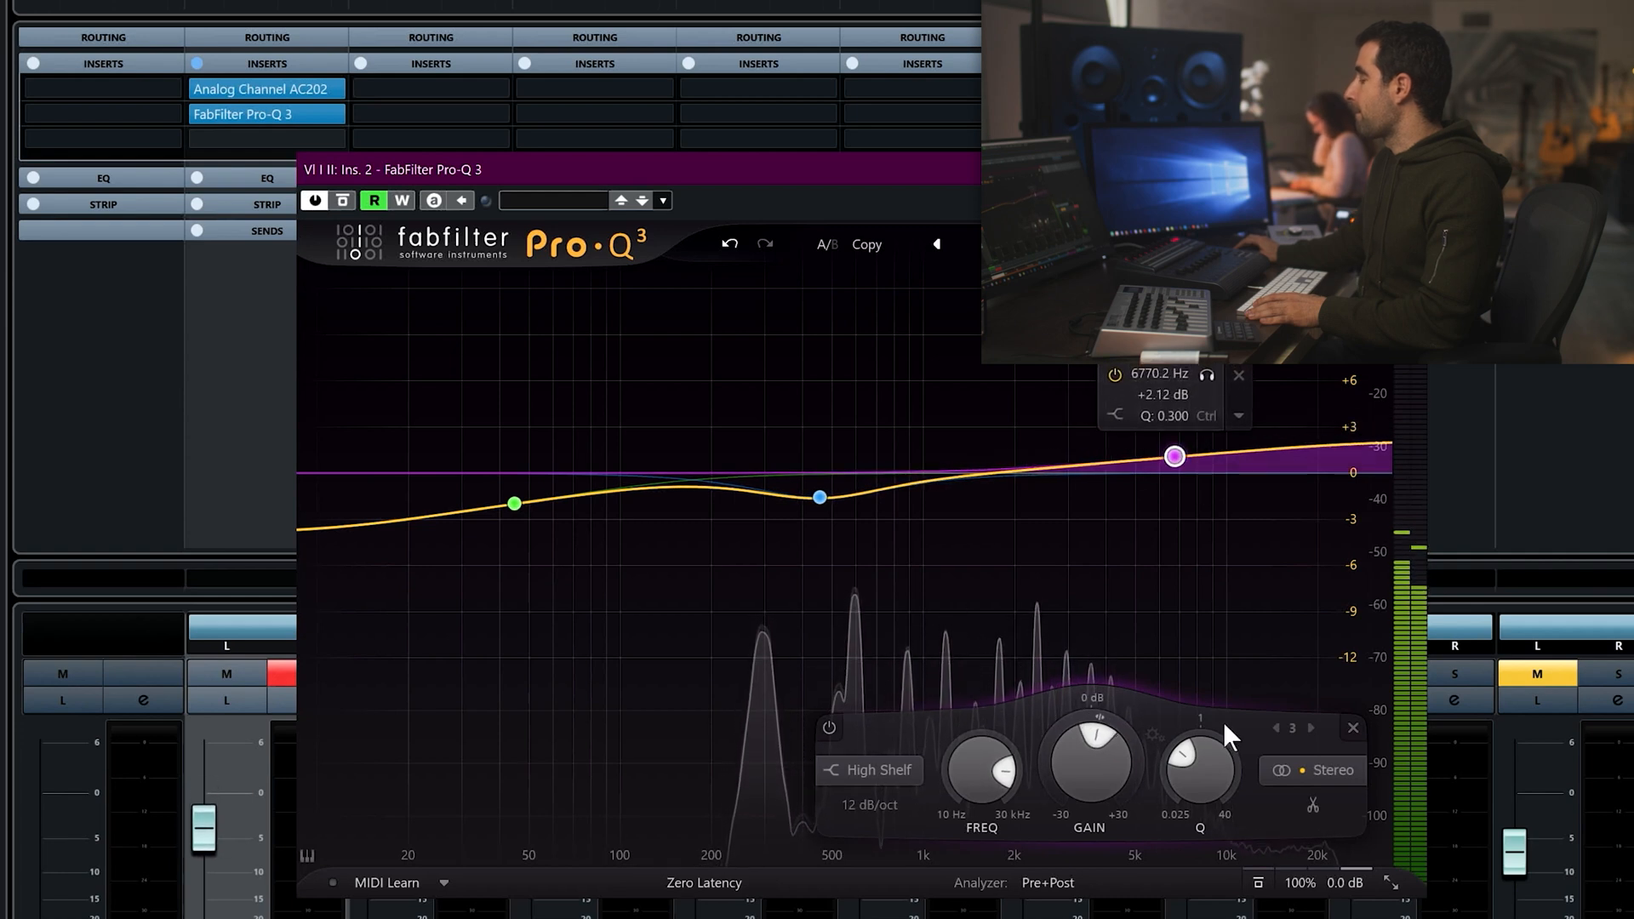
{"action": "left_click_drag", "start_coordinate": [820, 502], "coordinate": [819, 519]}
Bypass Pro-Q 3 and reactivate it to compare the sound with and without the EQ.
{"action": "left_click", "coordinate": [344, 199]}
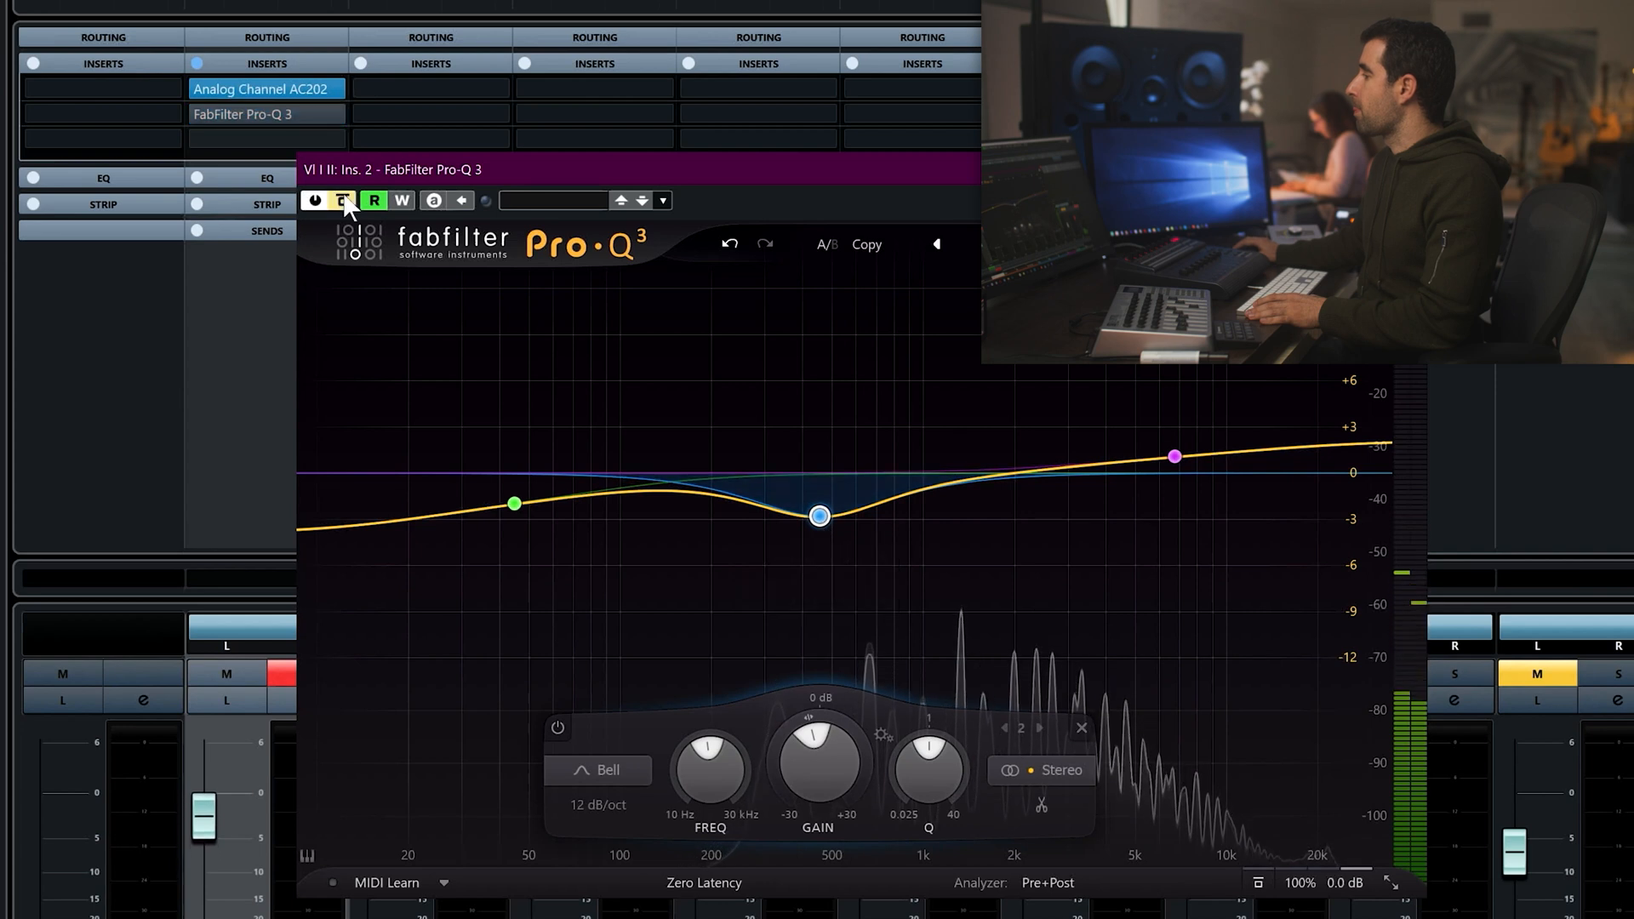
{"action": "left_click", "coordinate": [344, 200]}
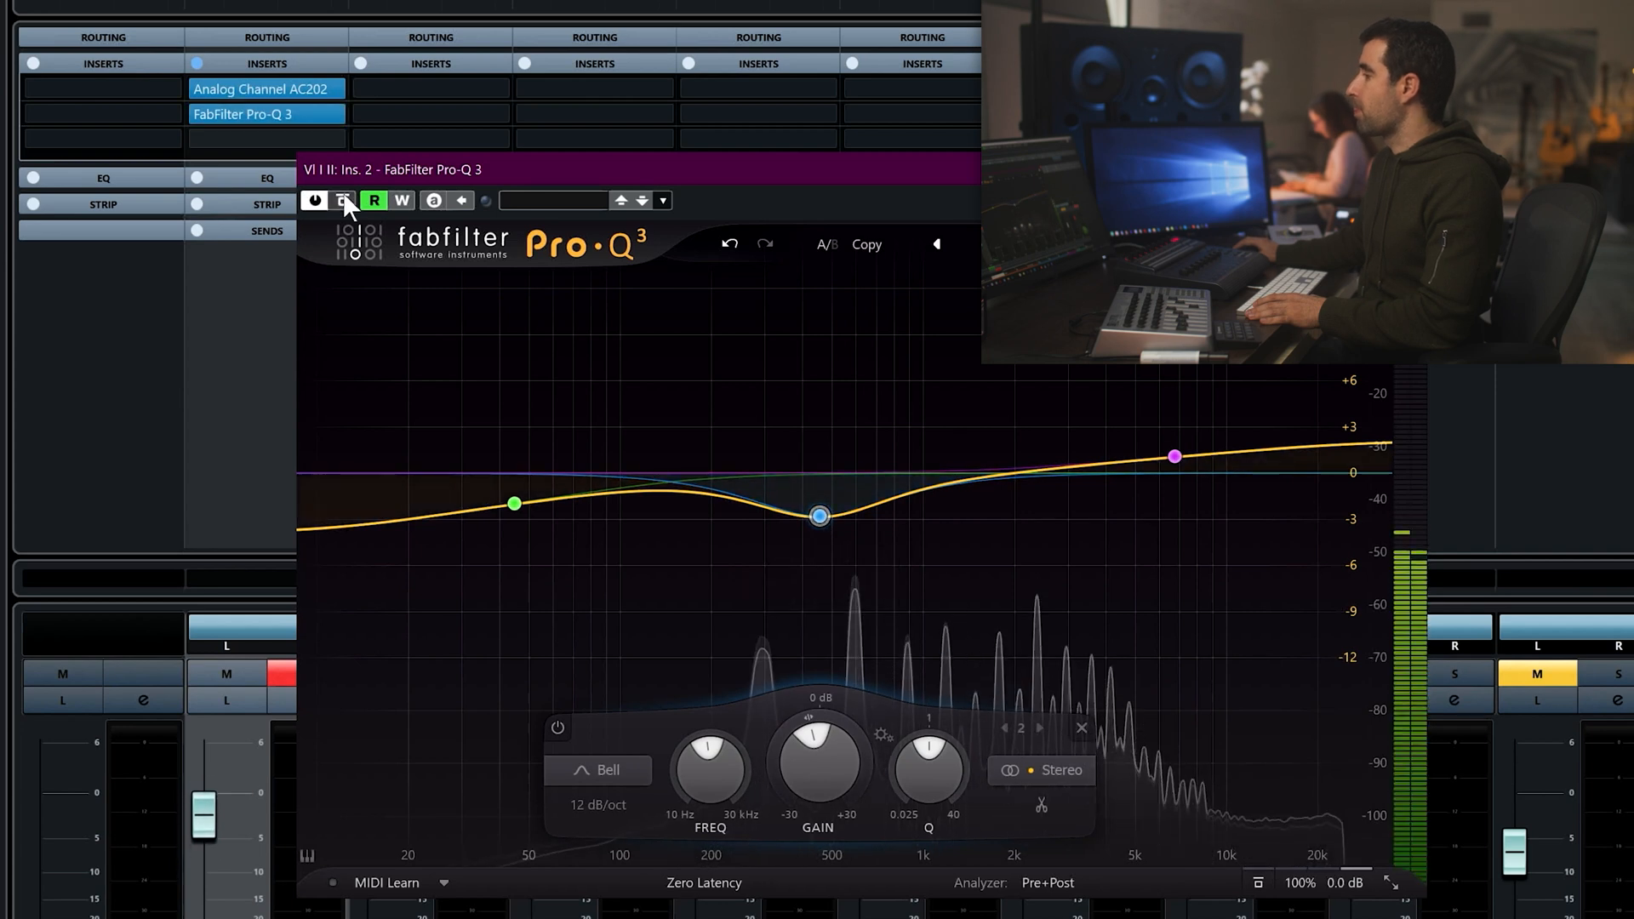
Adjust the low shelf to about 43.267 Hz and -4.12 dB, and go over the bell and high shelf bands.
{"action": "left_click", "coordinate": [509, 502]}
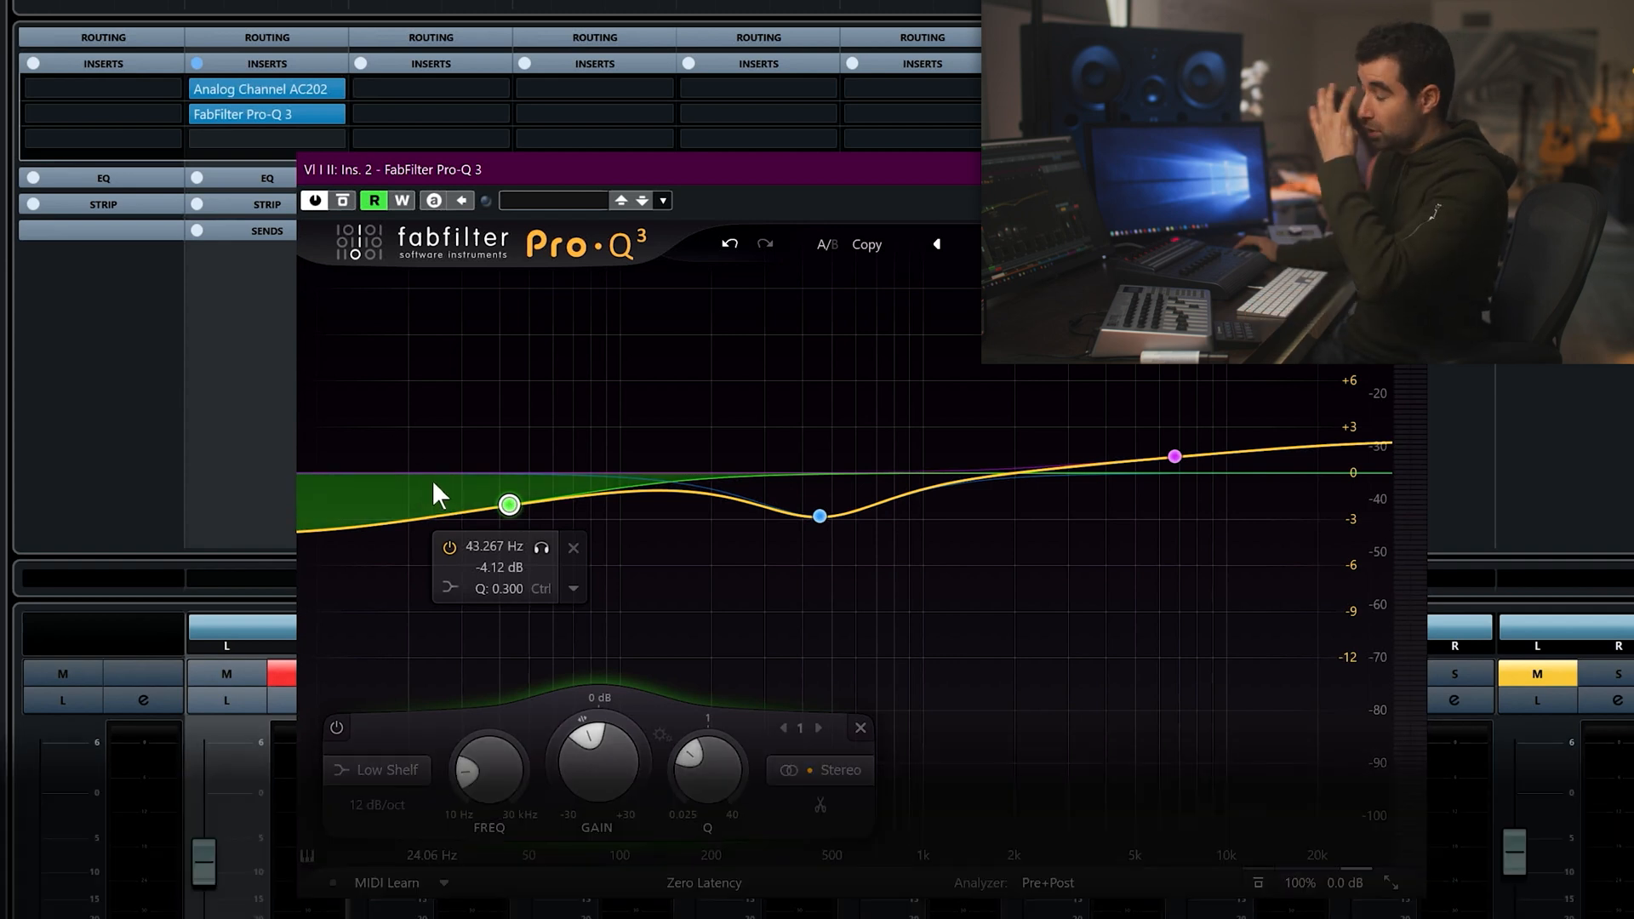
{"action": "left_click", "coordinate": [822, 517]}
{"action": "left_click", "coordinate": [1174, 456]}
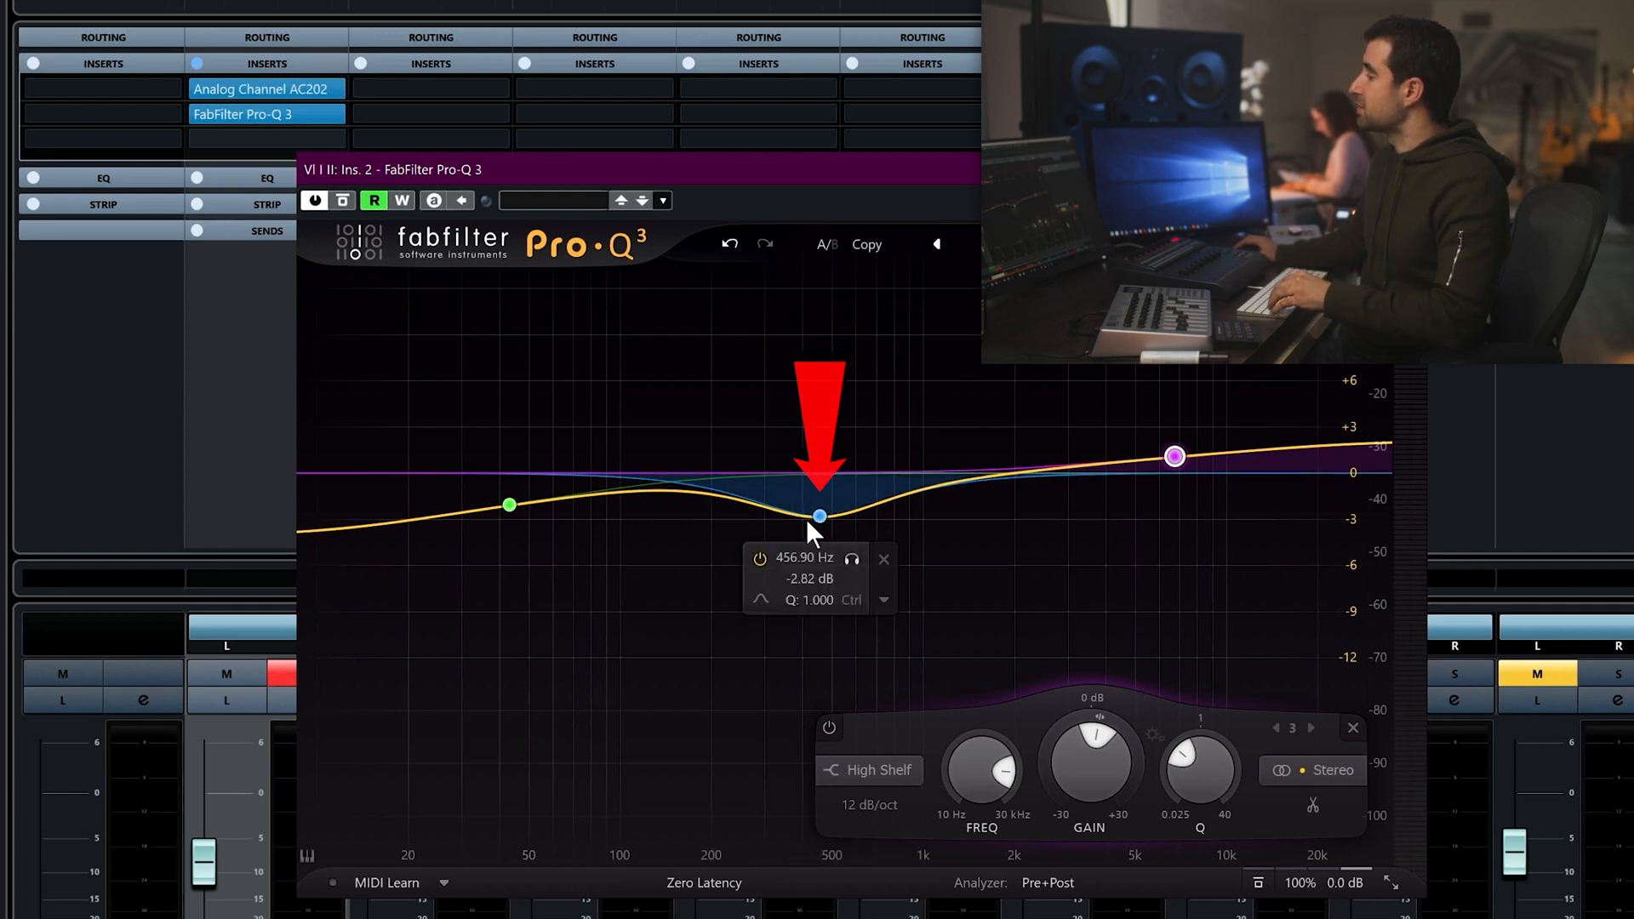
{"action": "mouse_move", "coordinate": [812, 517]}
{"action": "left_mouse_down"}
{"action": "mouse_move", "coordinate": [737, 515]}
{"action": "mouse_move", "coordinate": [821, 516]}
{"action": "left_mouse_up"}
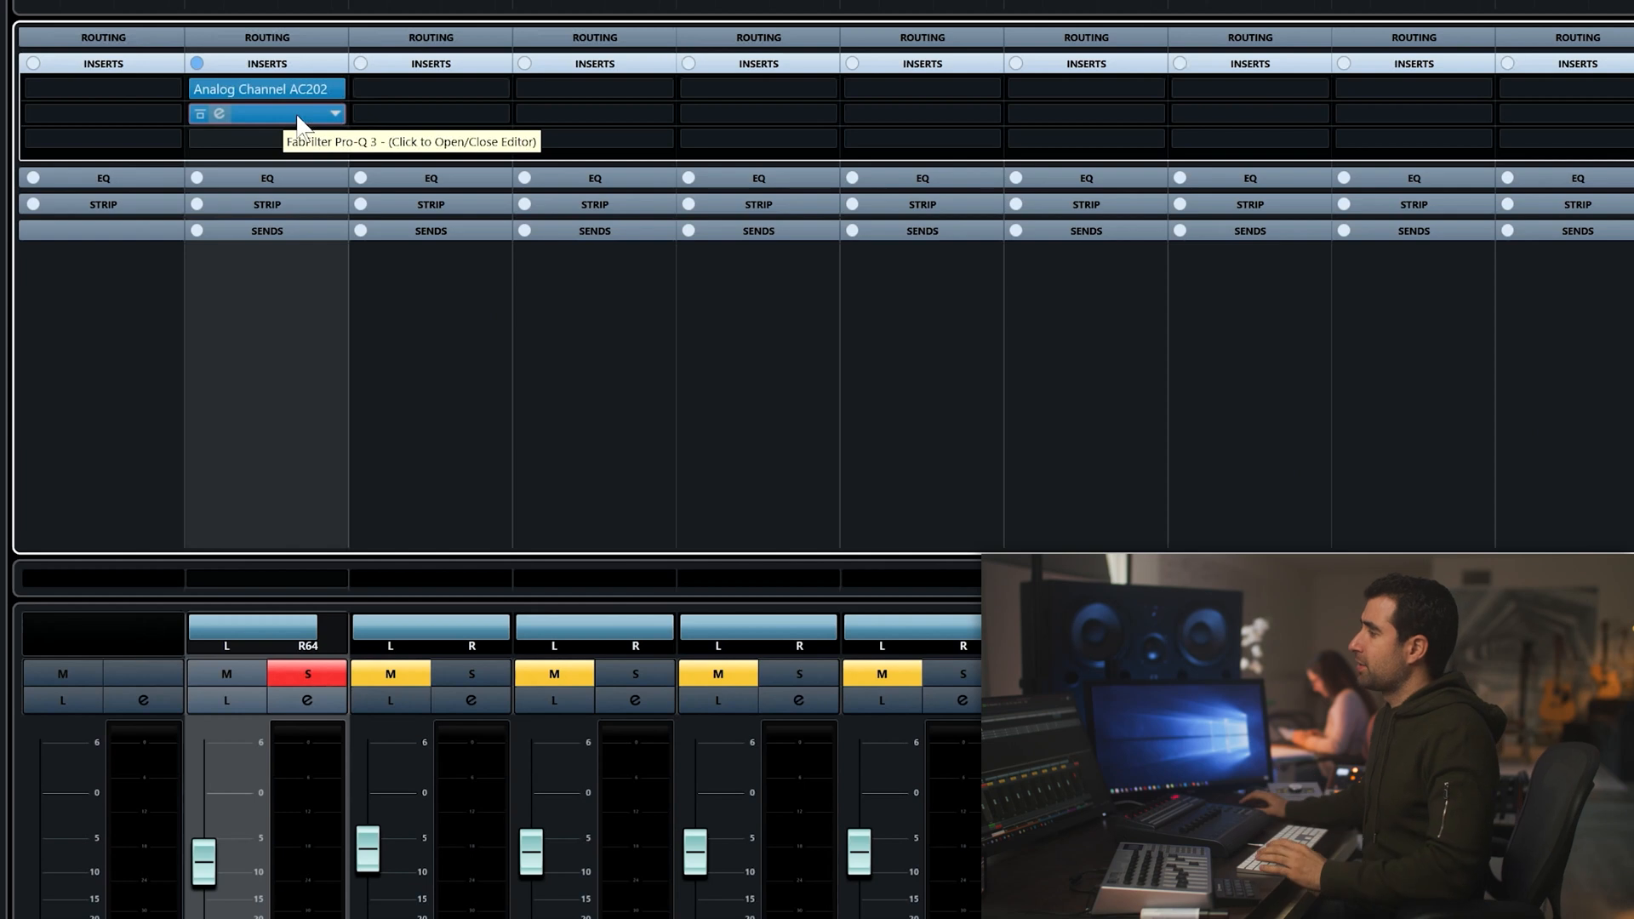
Insert the S1 Imager Stereo plugin in the third insert slot of the Vl I II track, after FabFilter Pro-Q 3.
{"action": "left_click", "coordinate": [335, 141]}
{"action": "left_click", "coordinate": [378, 141]}
{"action": "type", "text": "s1"}
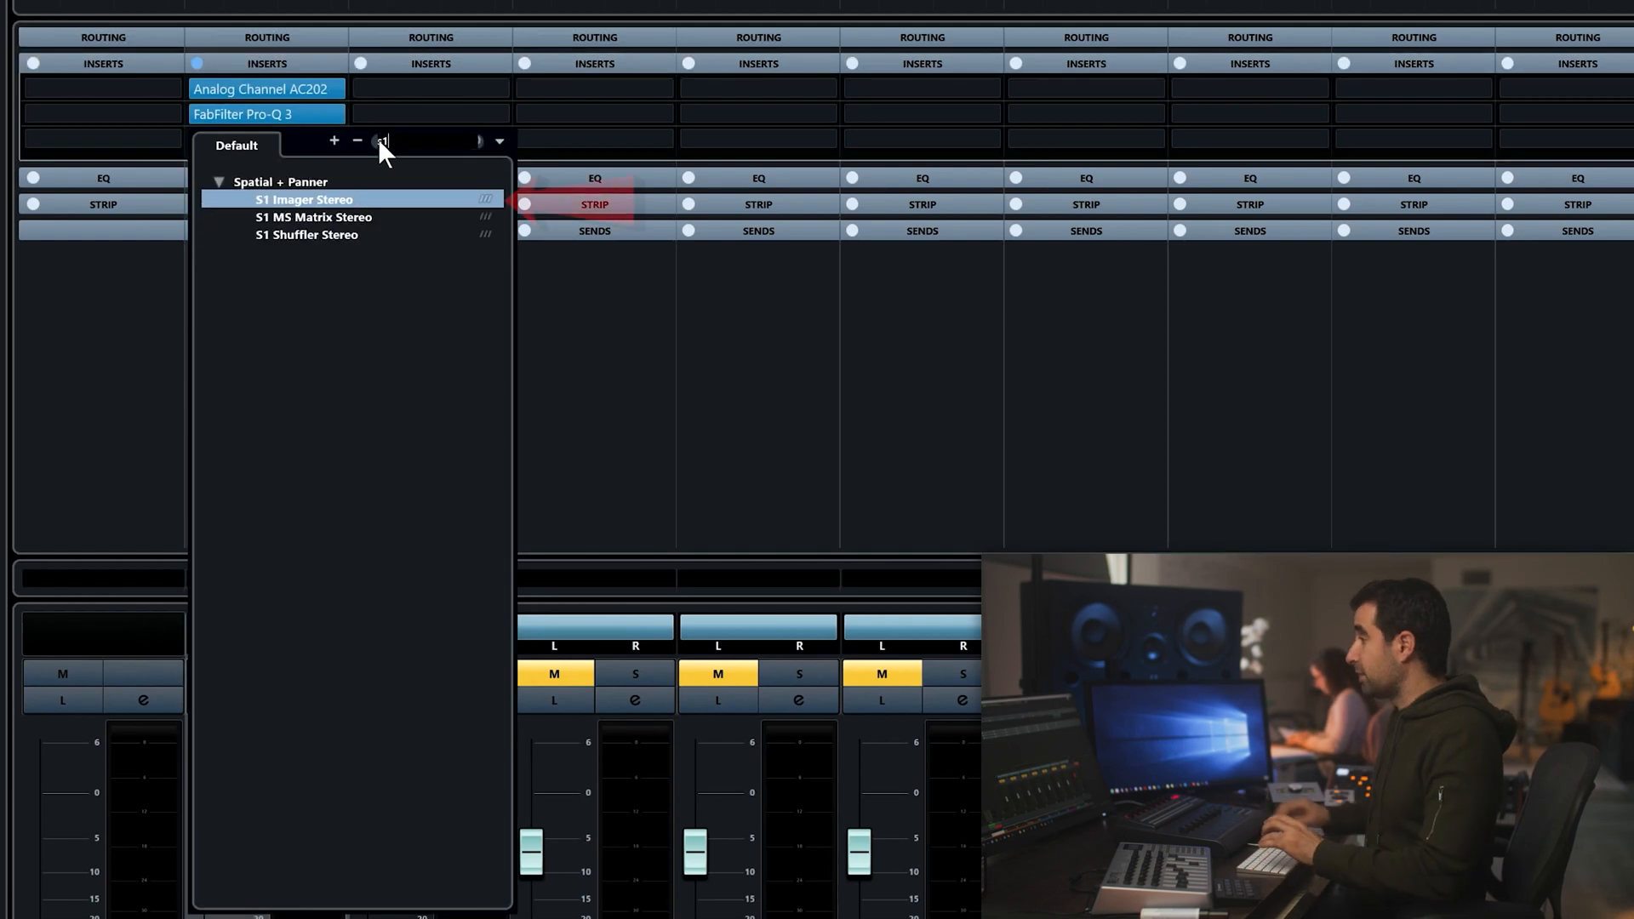
{"action": "left_click", "coordinate": [329, 199]}
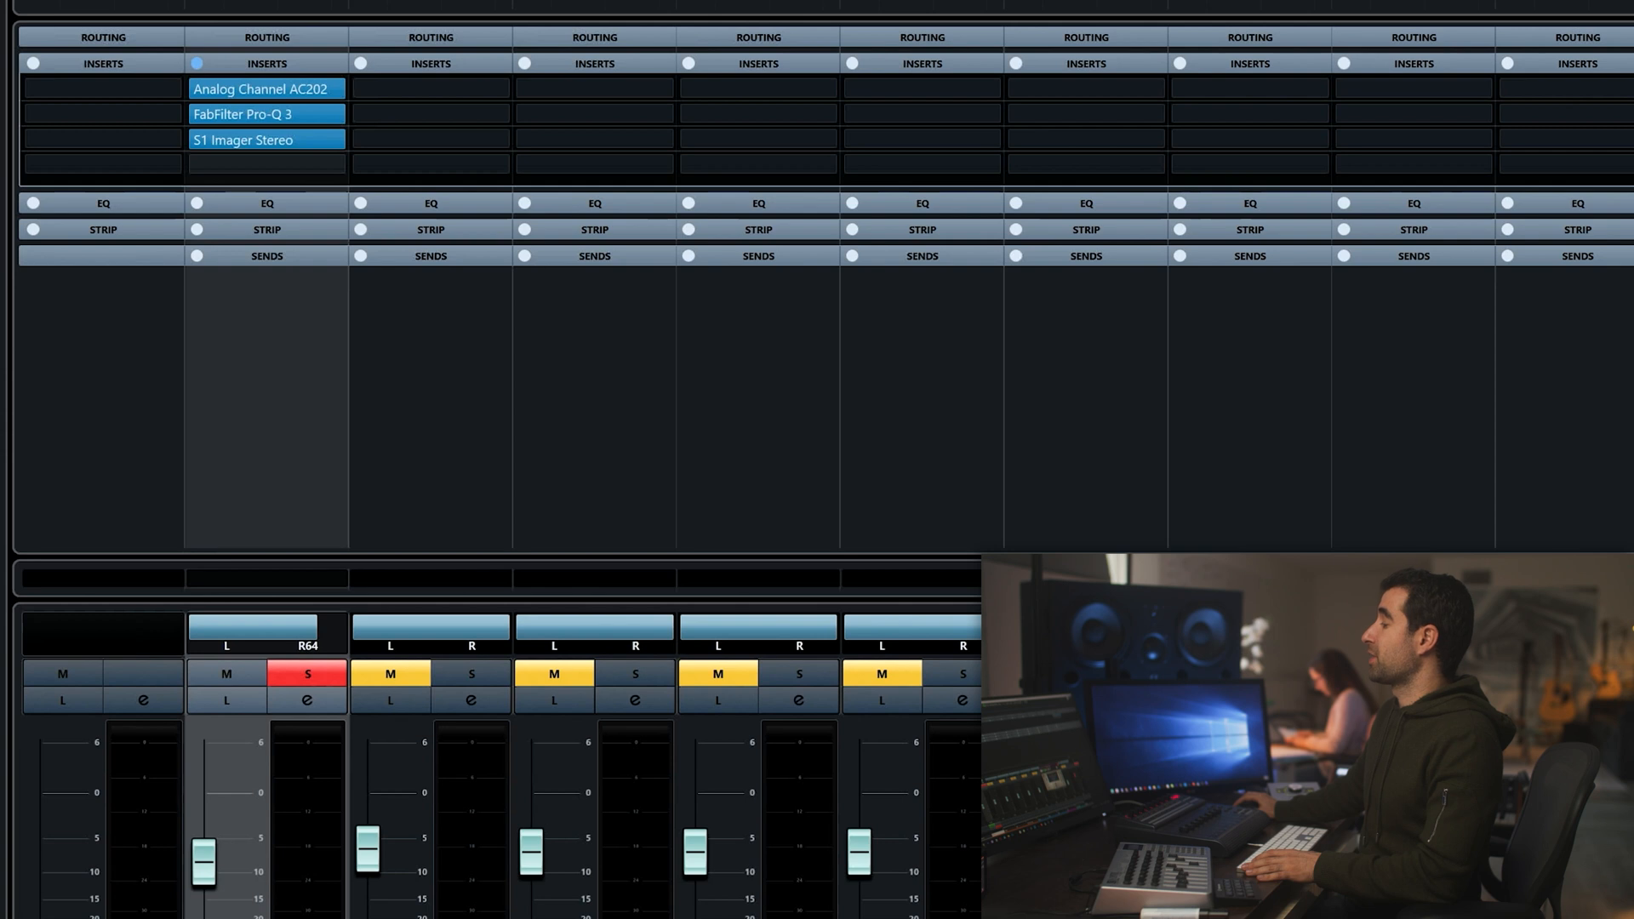
{"action": "key", "text": "Tab"}
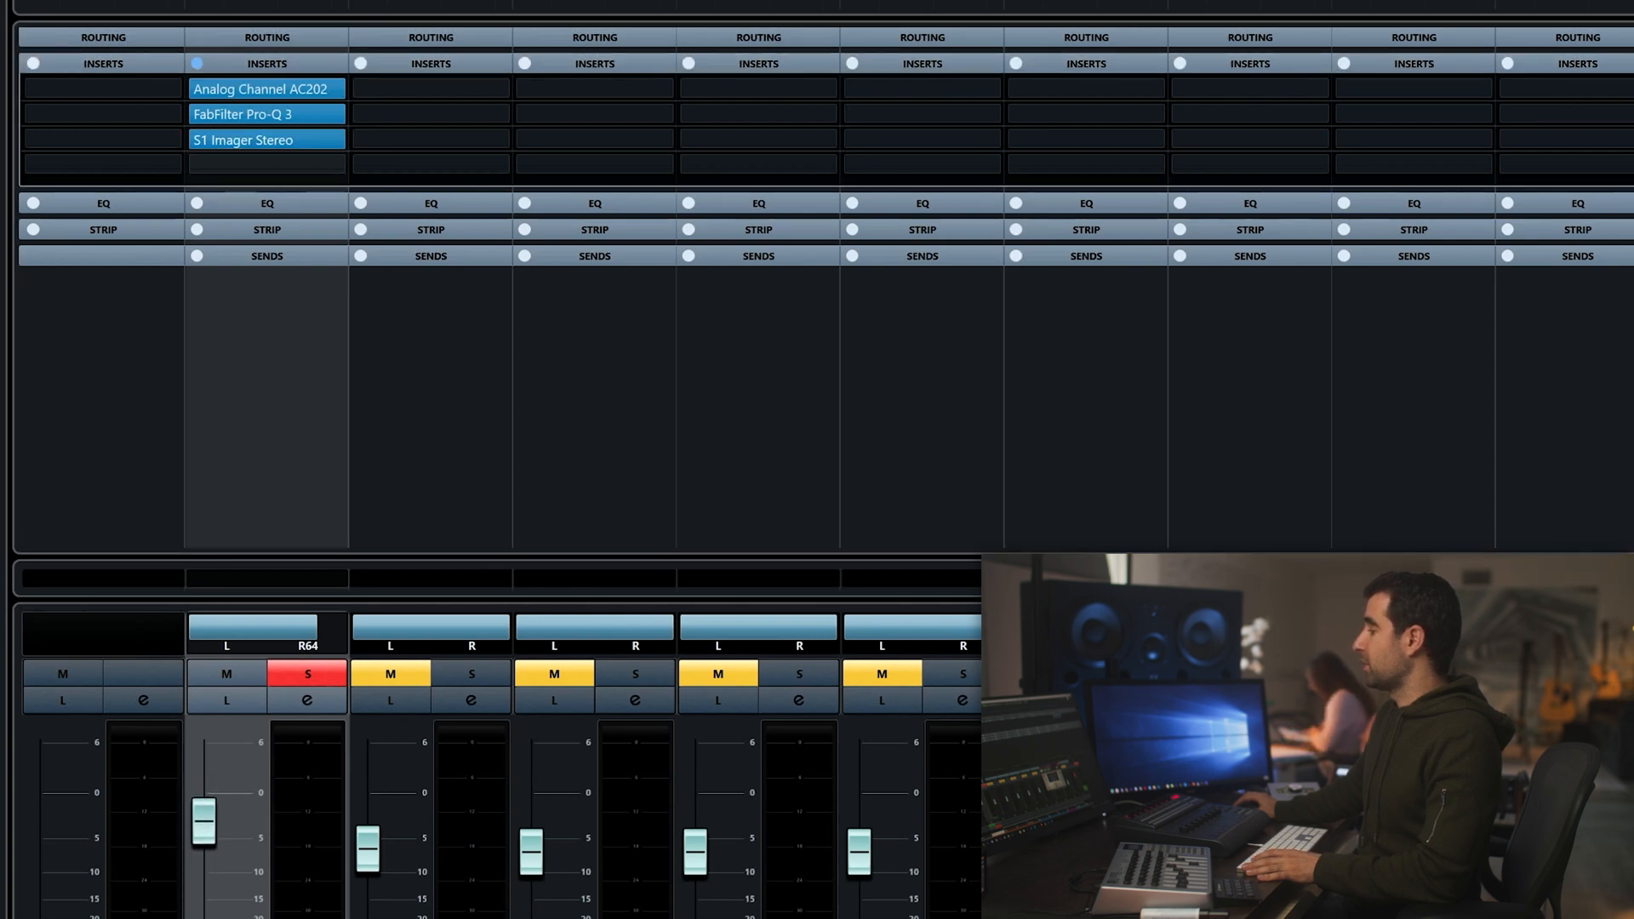
Lower the S1 Imager's Width for a subtler stereo spread, and toggle the plugin's bypass on and off to compare.
{"action": "left_click_drag", "start_coordinate": [1217, 621], "coordinate": [613, 207]}
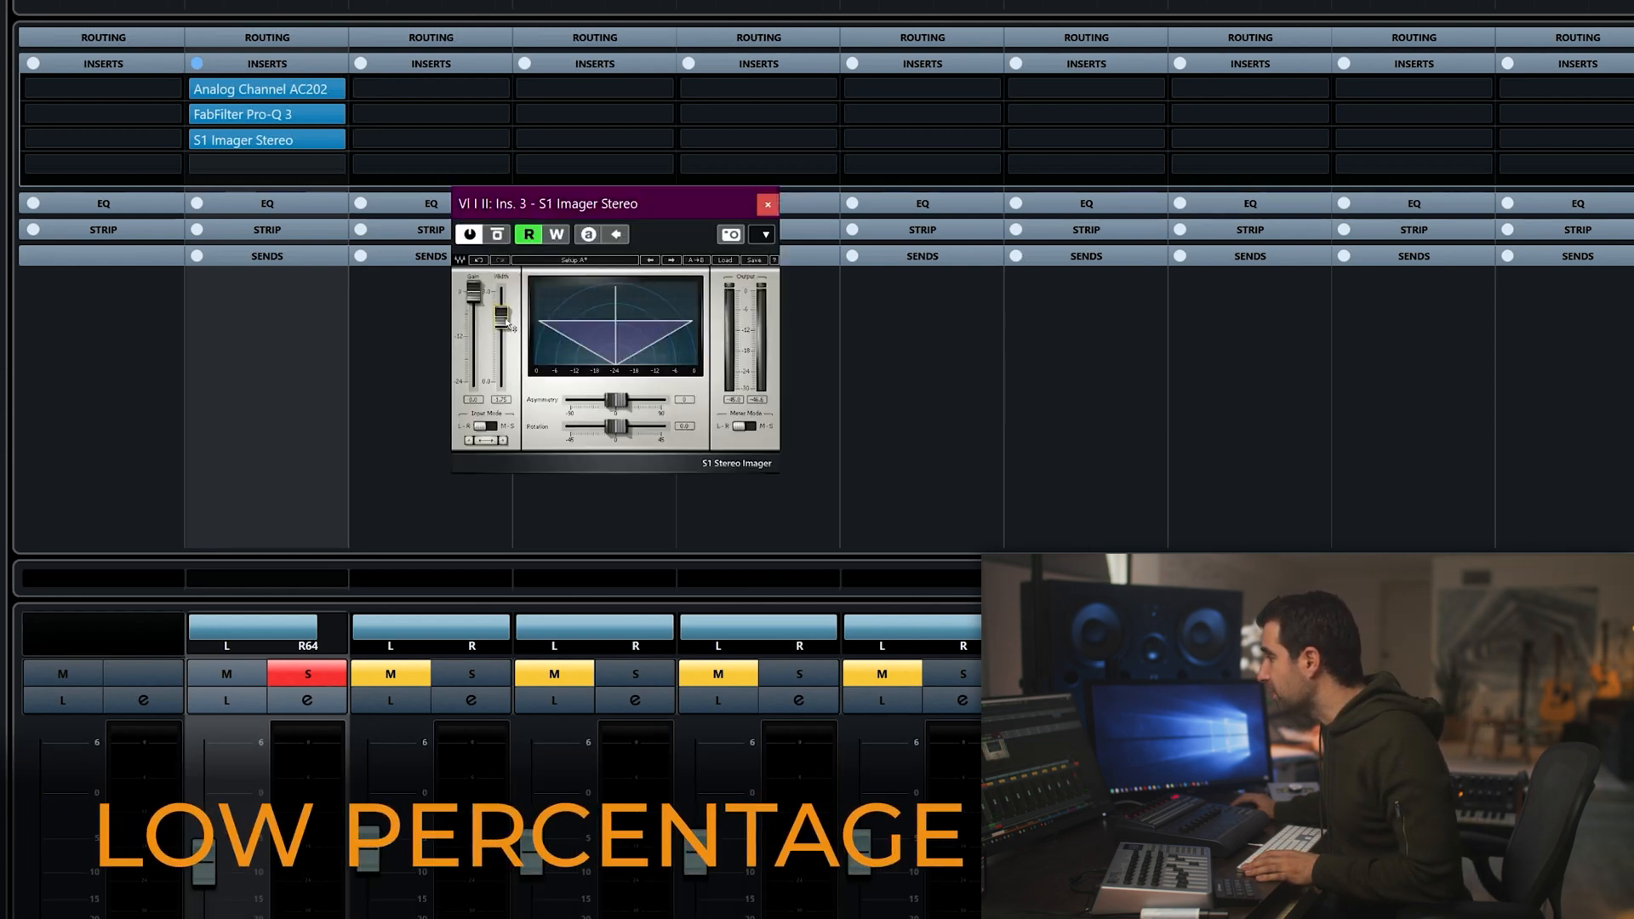
{"action": "left_click_drag", "start_coordinate": [508, 324], "coordinate": [508, 326]}
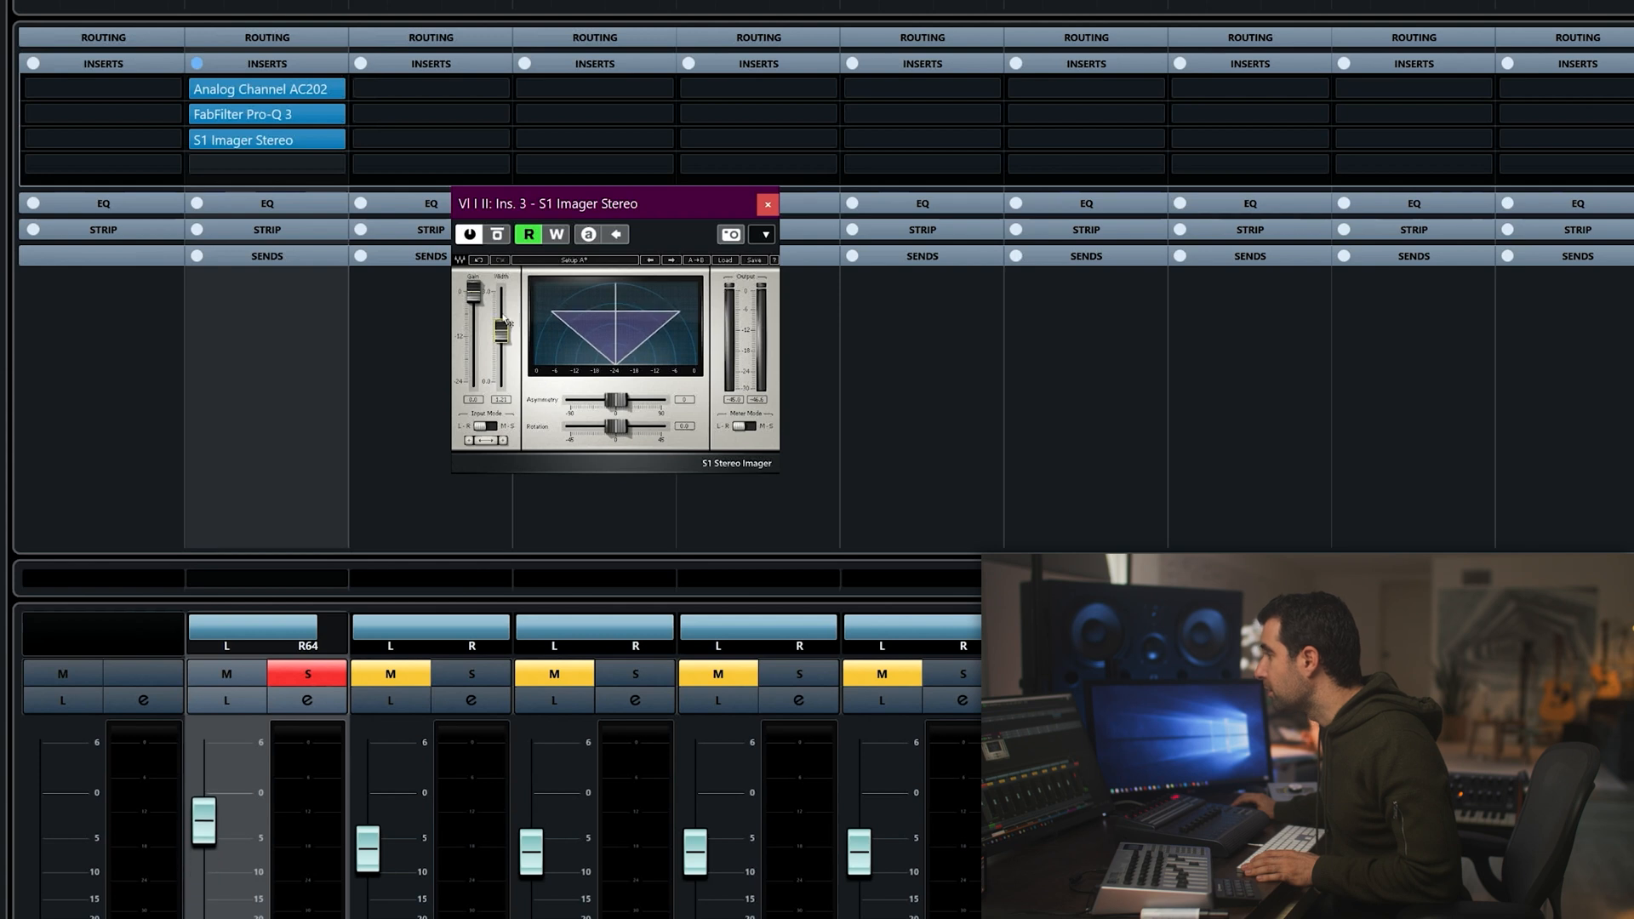
{"action": "left_click", "coordinate": [498, 234]}
{"action": "left_click", "coordinate": [499, 234]}
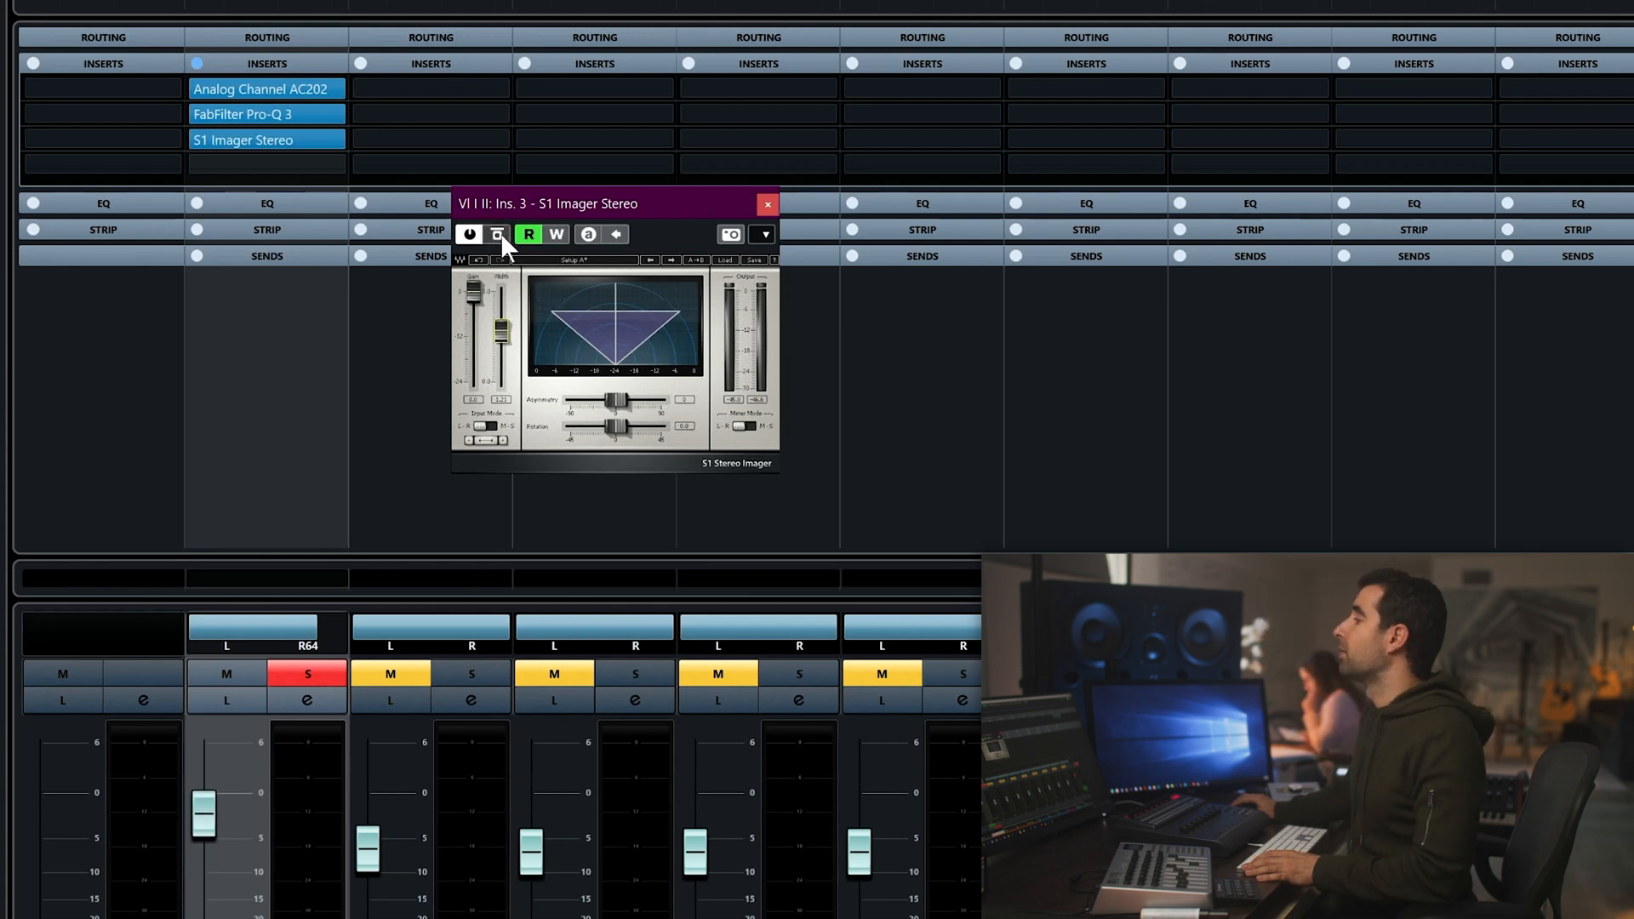